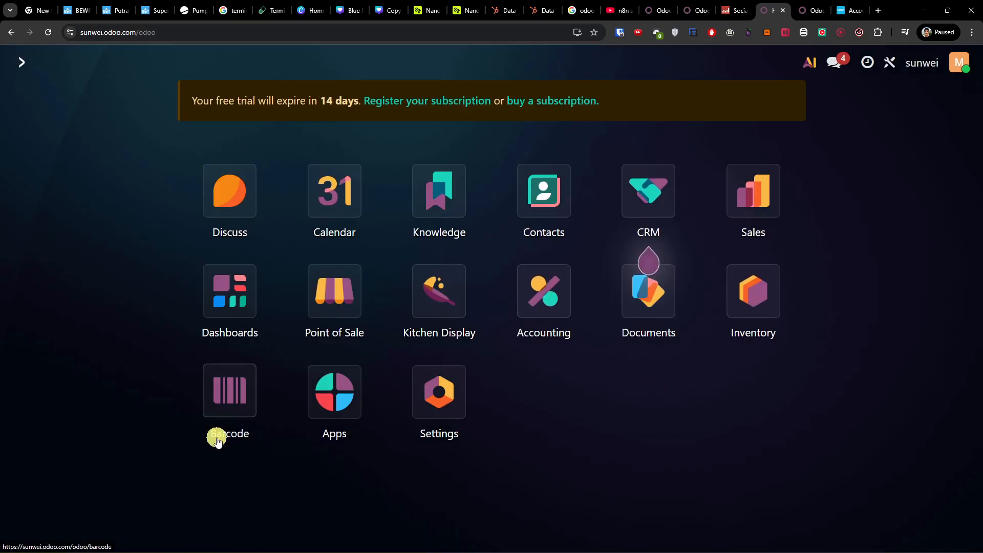
Step: Look through the catalogue of available apps, return to the home screen and open the Accounting app
click(333, 400)
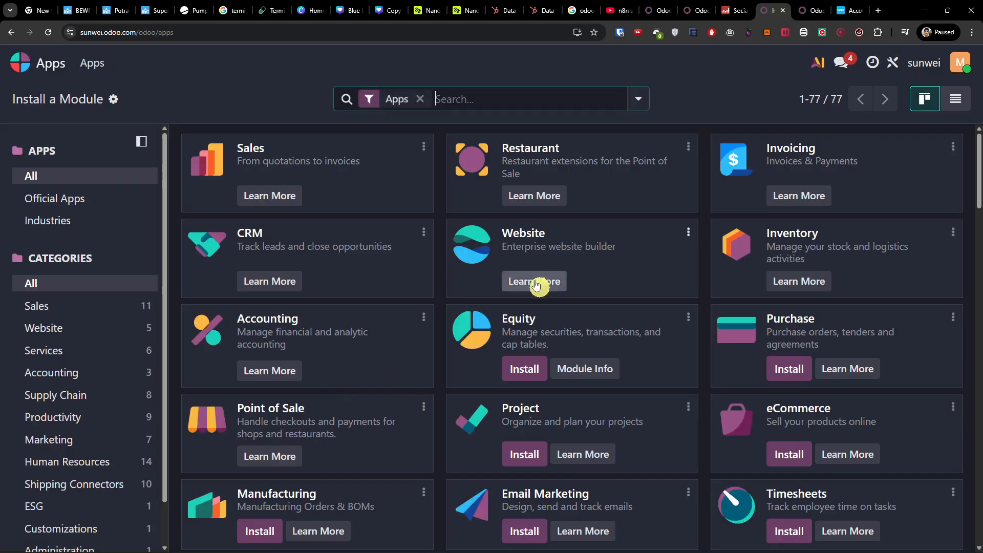
scroll(546, 535, down, 5)
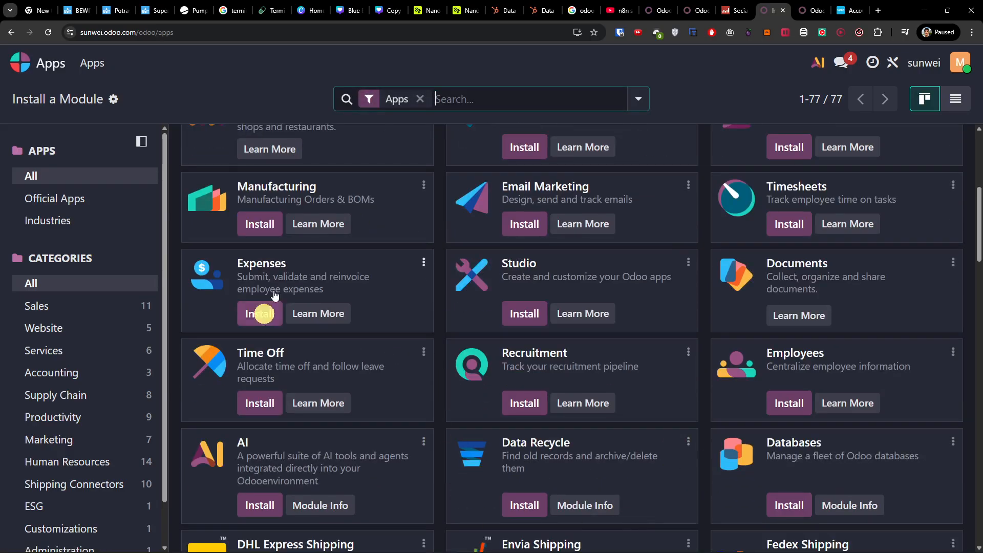
click(10, 30)
click(535, 328)
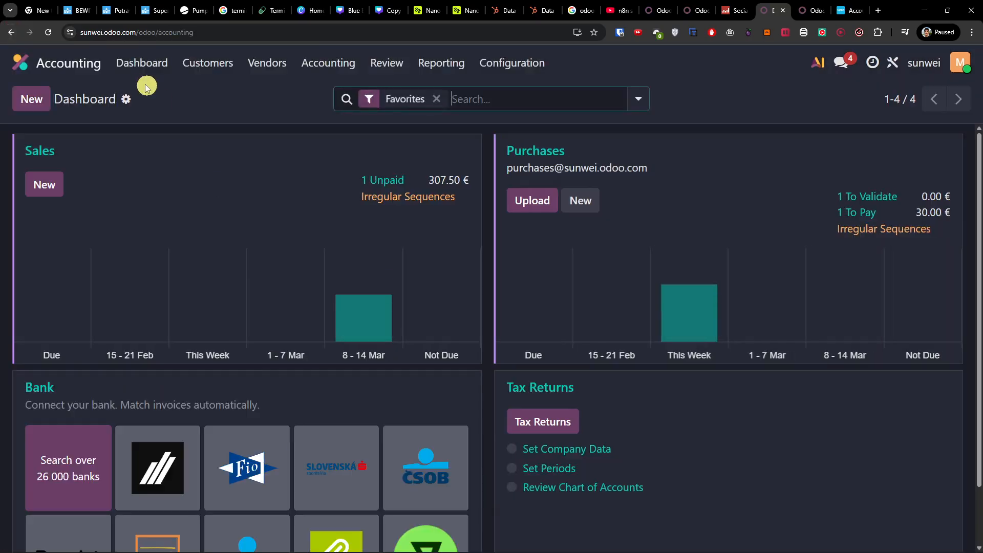
Step: View the customer list and the list of products for sale
click(204, 65)
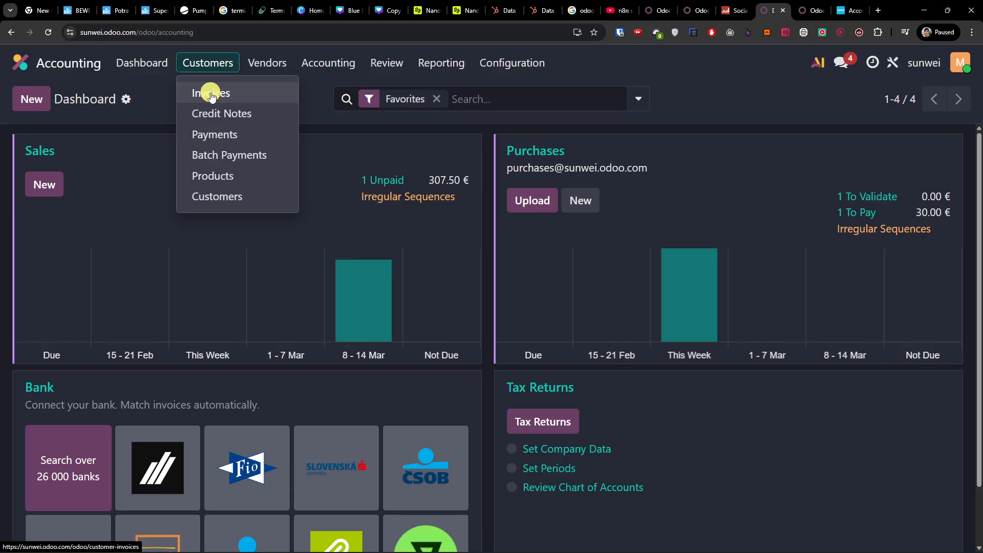
click(240, 196)
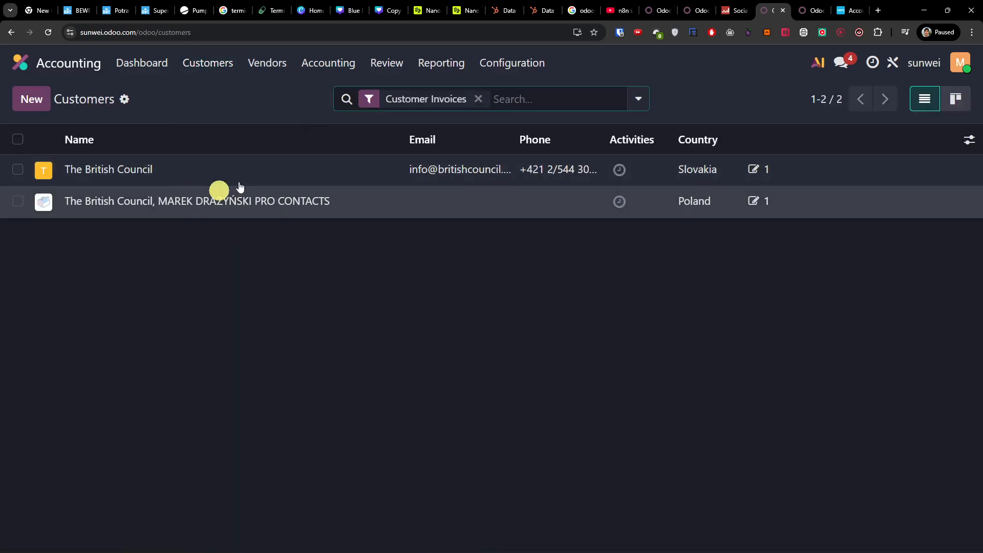
click(190, 63)
click(234, 173)
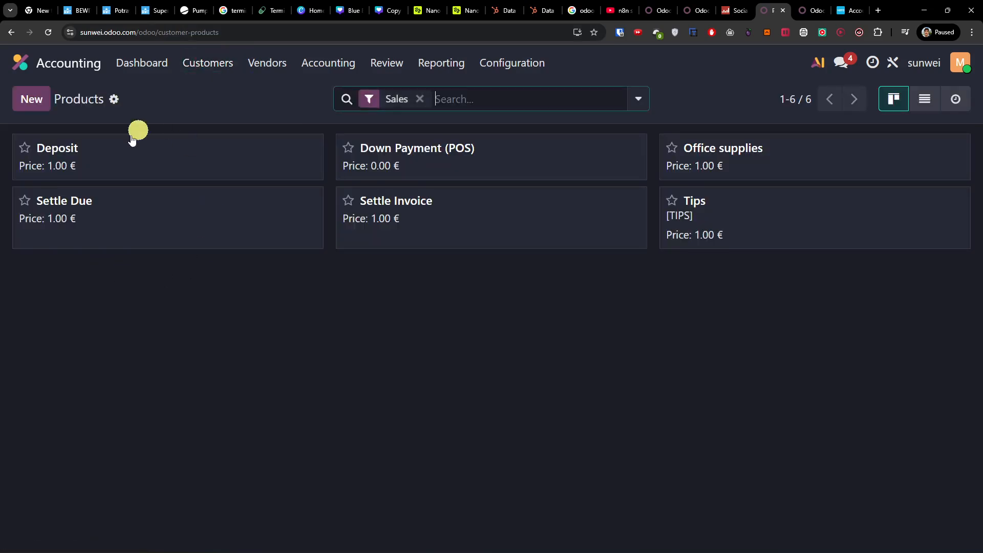
Step: Open a blank product form and examine its sales, prices and general information settings
click(41, 99)
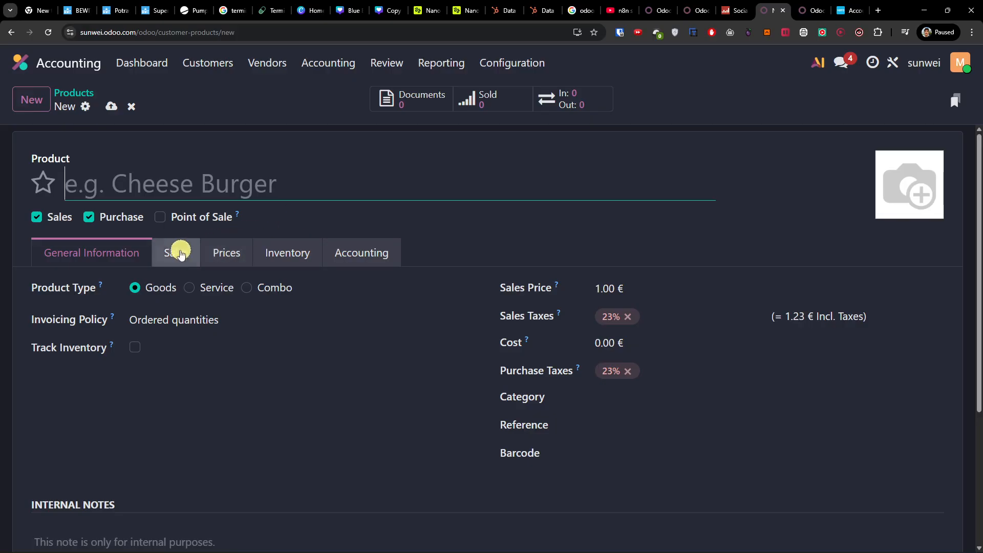
click(176, 250)
click(214, 256)
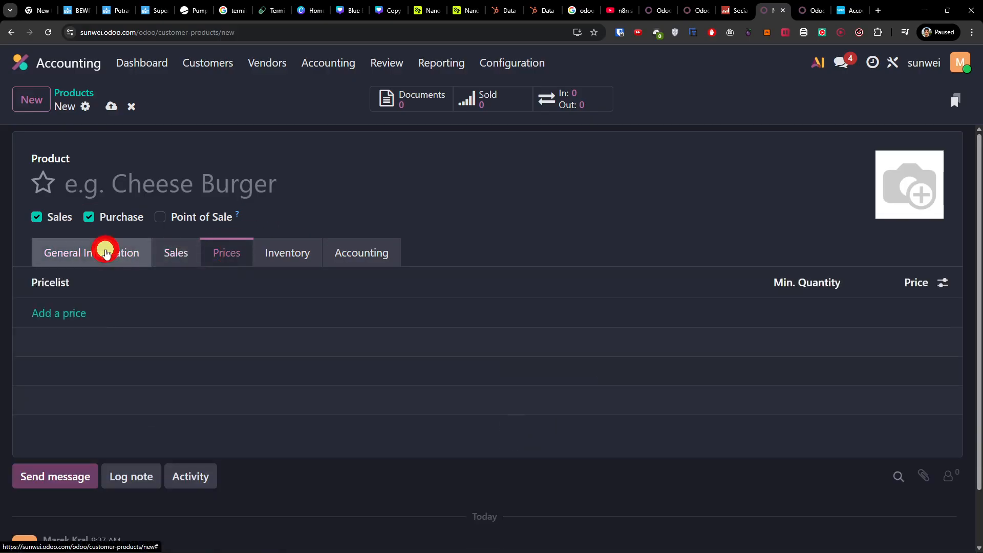
click(103, 252)
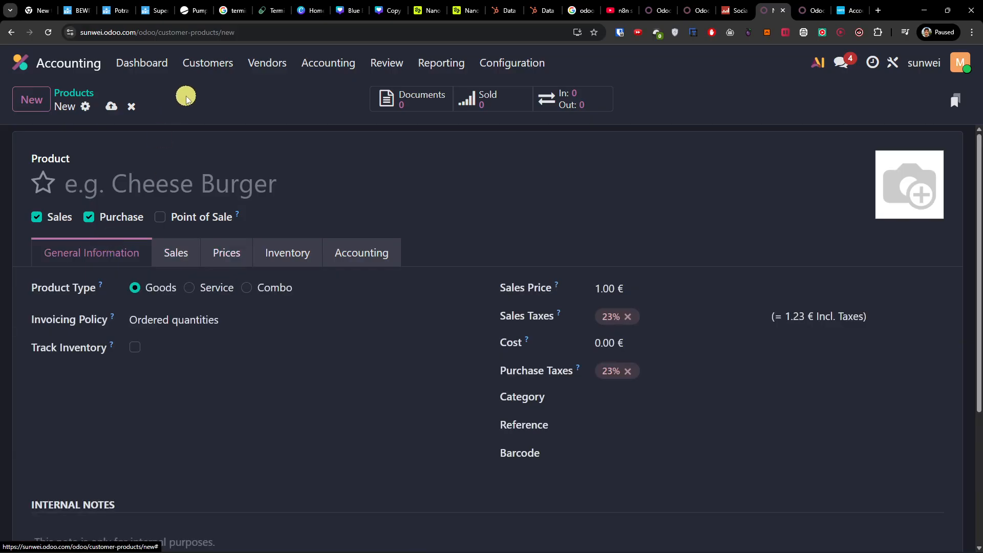
scroll(385, 350, down, 1)
scroll(385, 350, up, 1)
Step: Create a new customer invoice for The British Council and set its invoice date to February 23
click(211, 64)
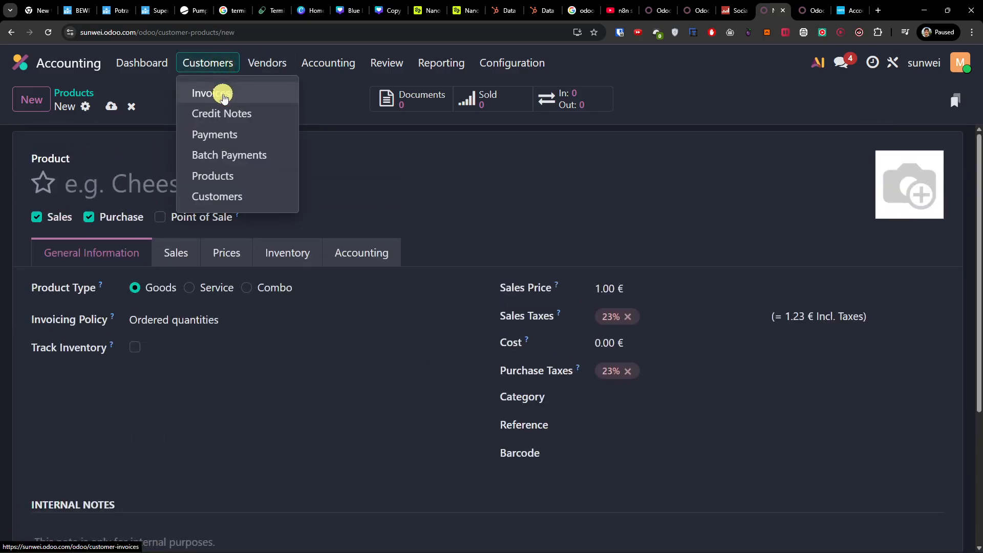
click(223, 94)
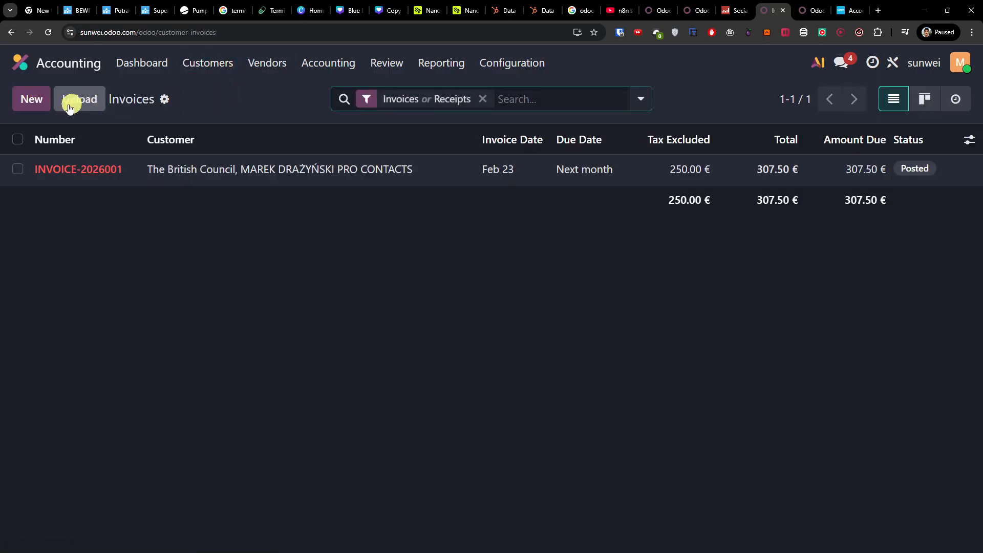
click(34, 101)
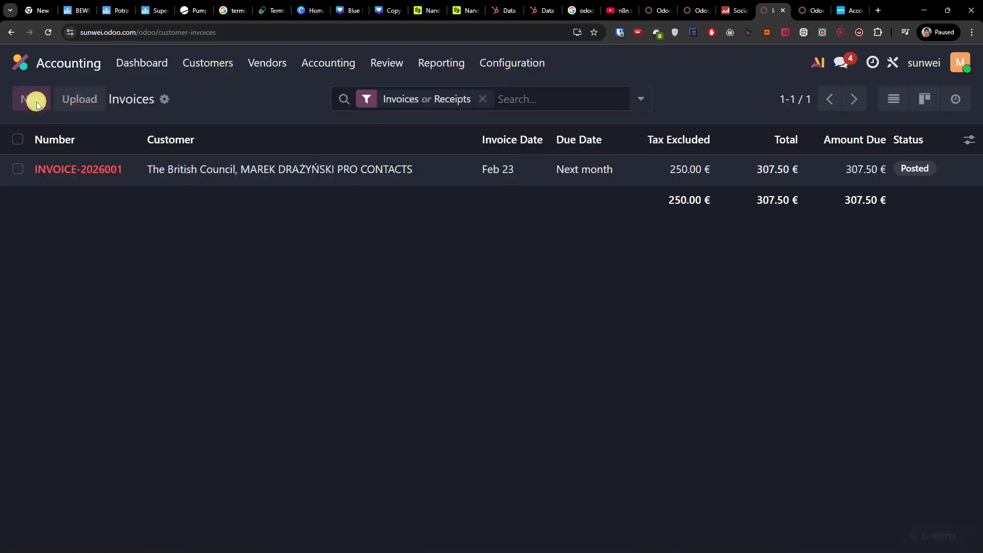
click(76, 233)
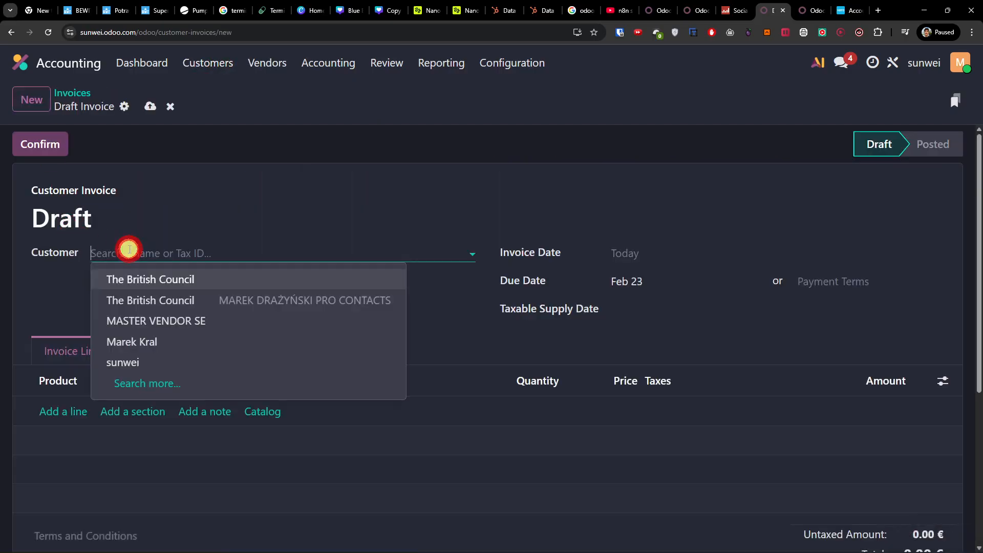
click(177, 283)
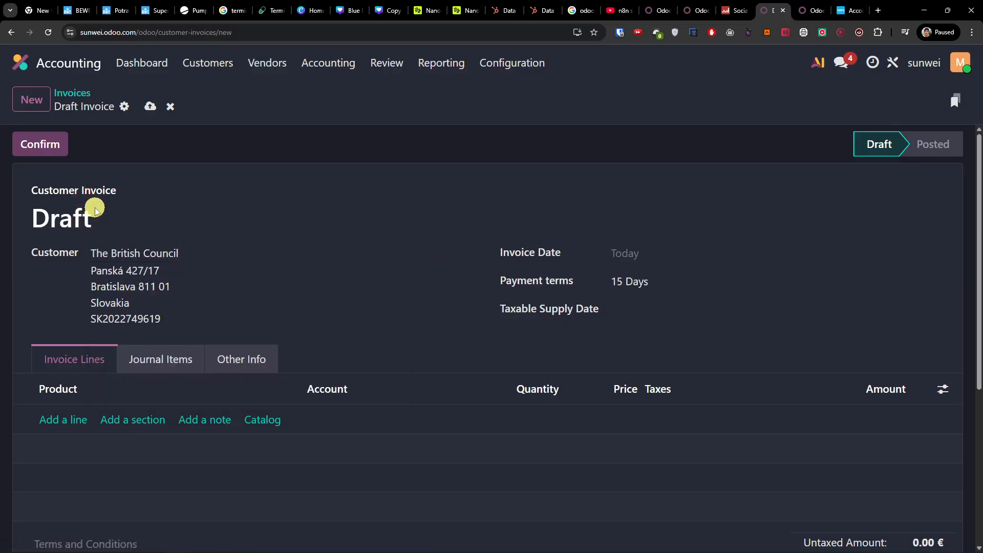
click(629, 252)
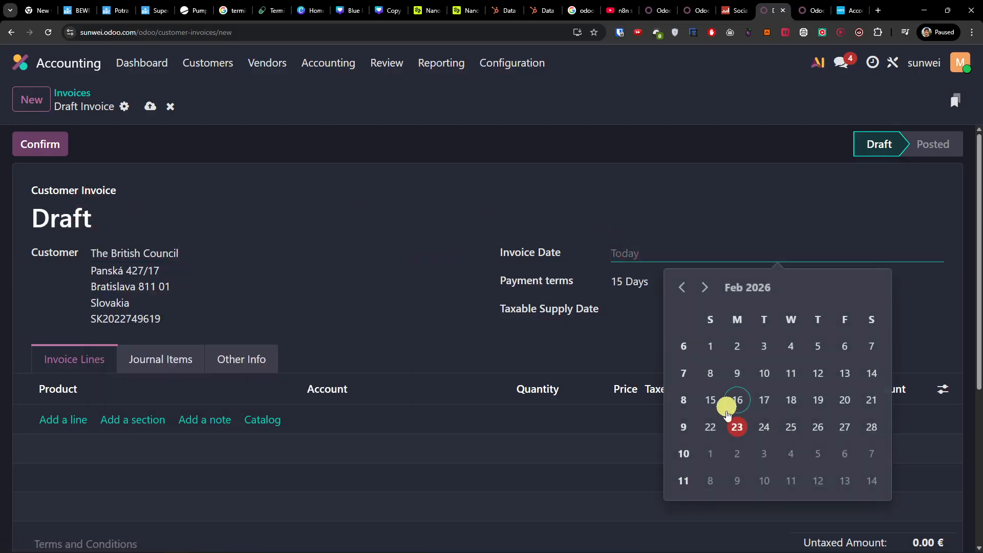
click(736, 431)
Step: Add an Office supplies line to the invoice with quantity 5 and price 5.00
scroll(274, 293, down, 1)
scroll(274, 293, down, 2)
click(61, 317)
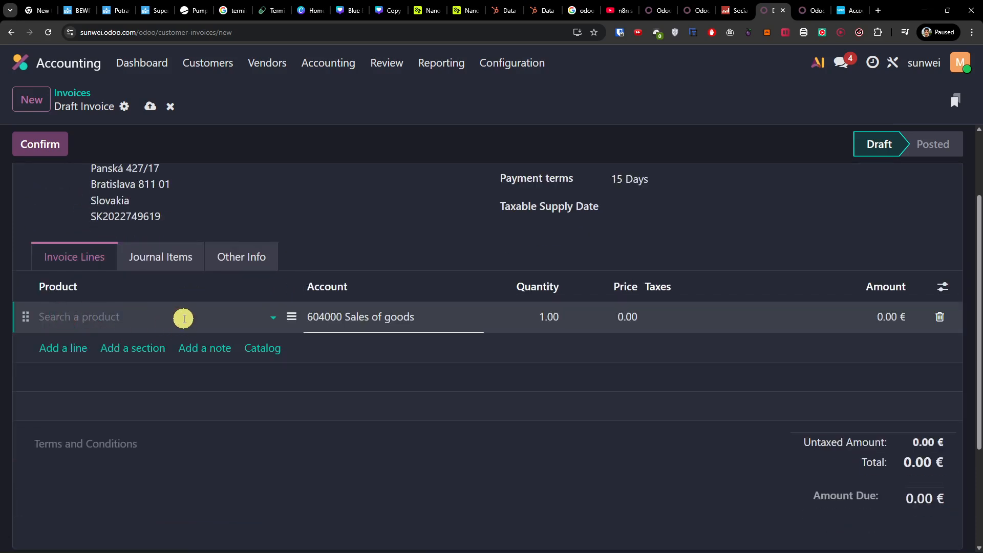
click(273, 317)
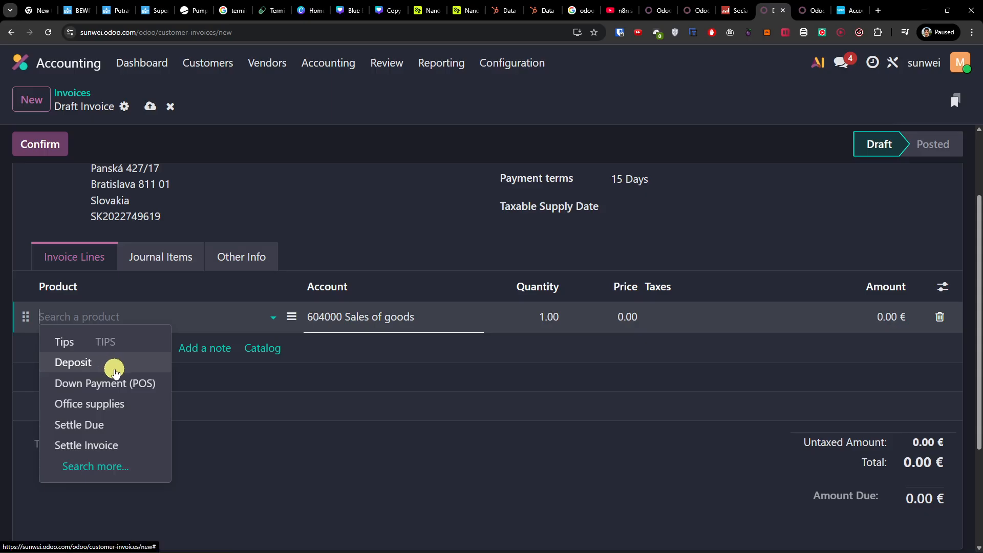
click(126, 404)
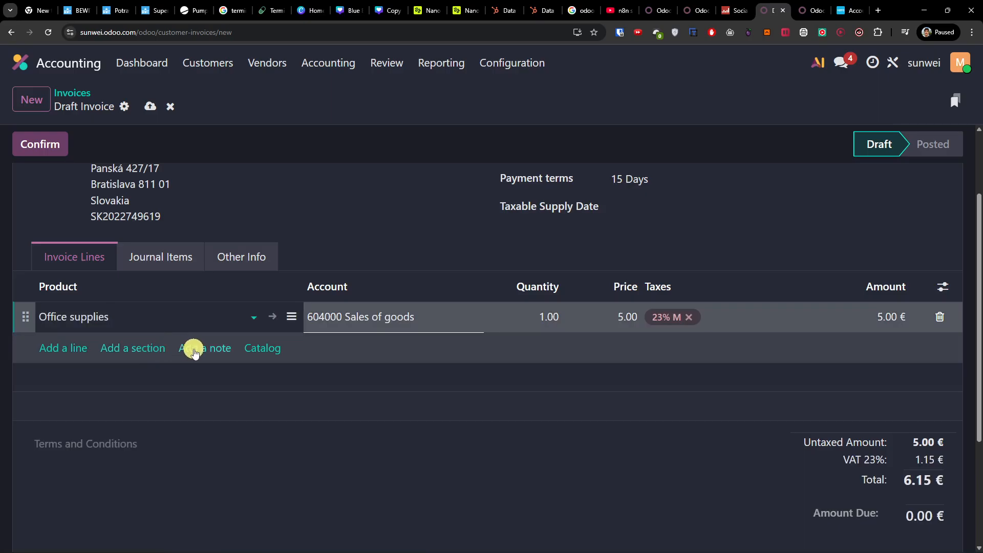
click(547, 314)
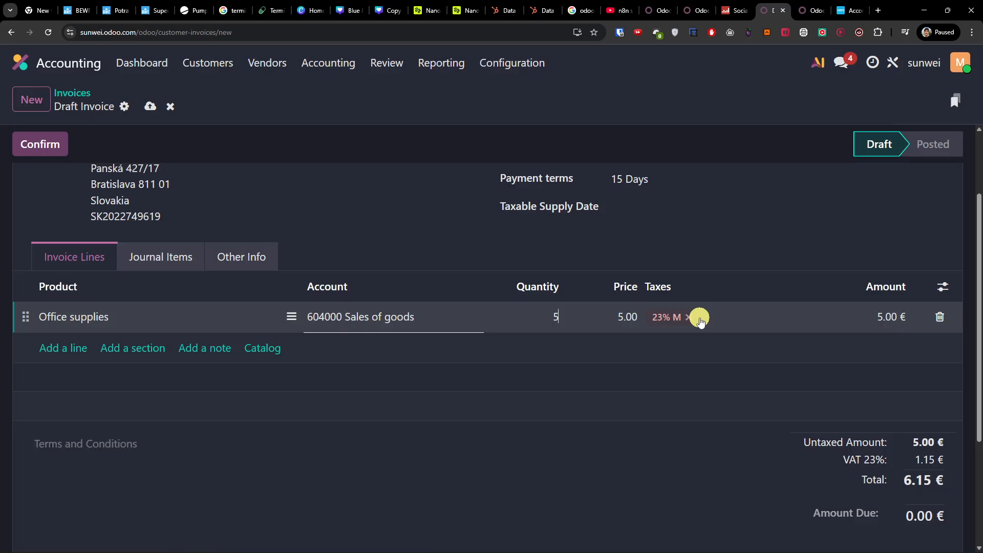
click(671, 449)
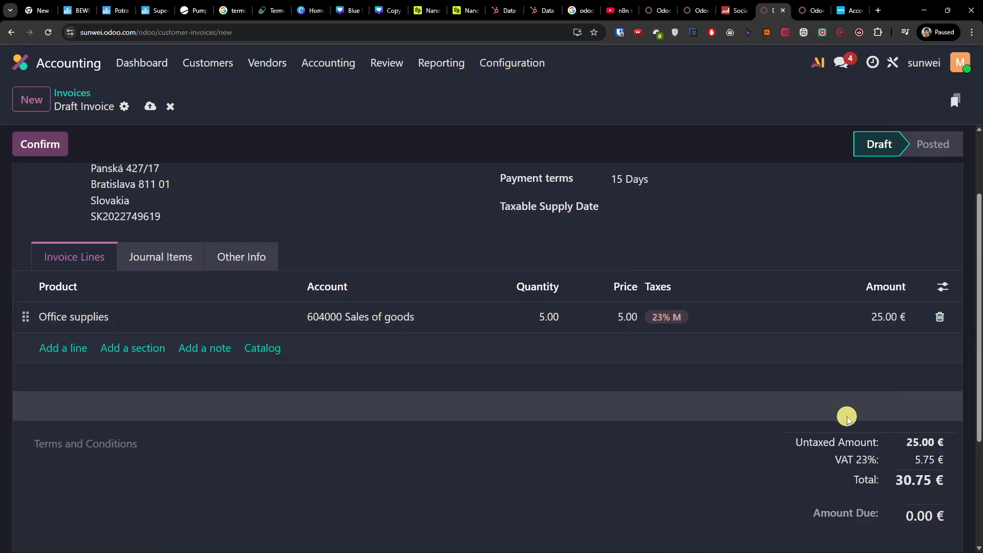
Step: Review the draft invoice's totals, journal items, other info and invoice lines
scroll(845, 428, up, 2)
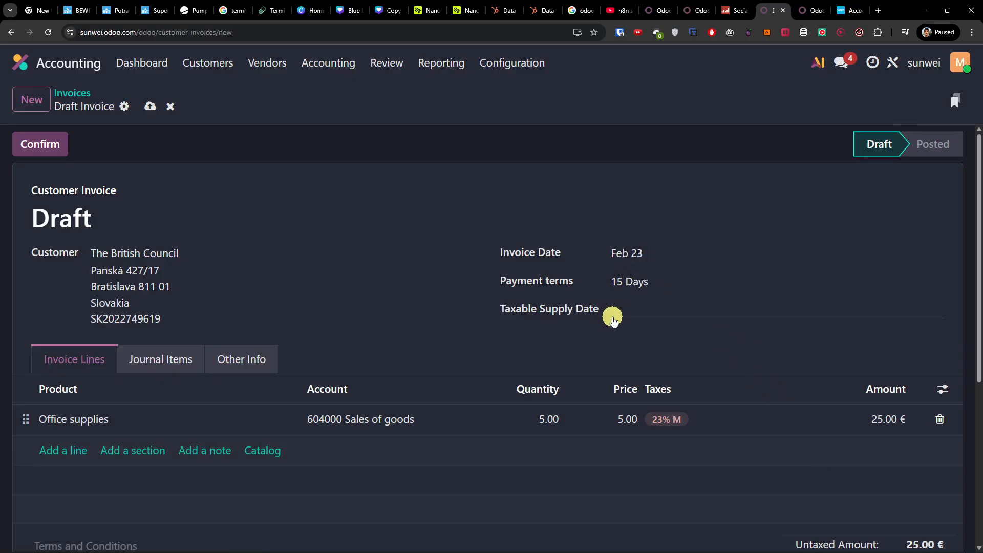
scroll(614, 316, down, 4)
scroll(614, 314, up, 2)
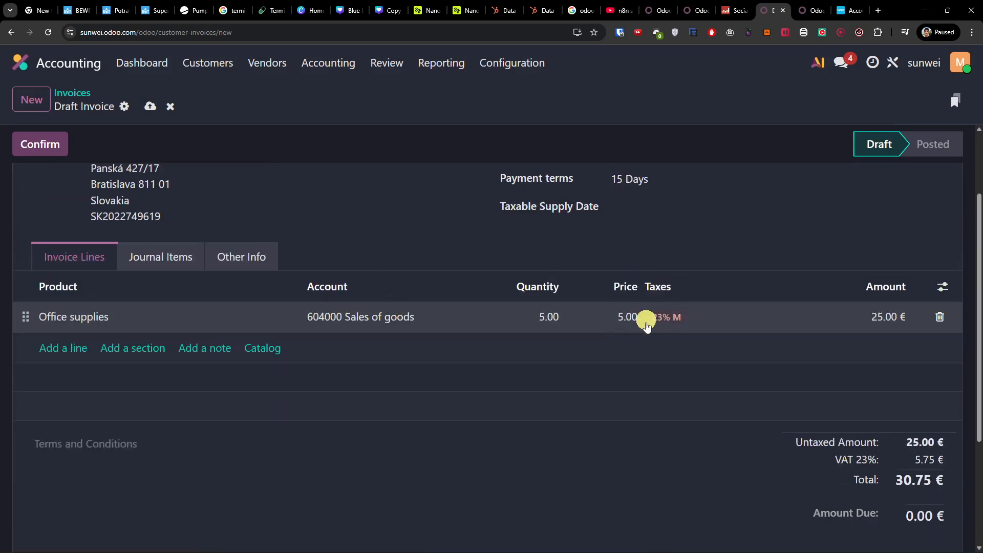
scroll(684, 366, down, 2)
scroll(610, 351, up, 4)
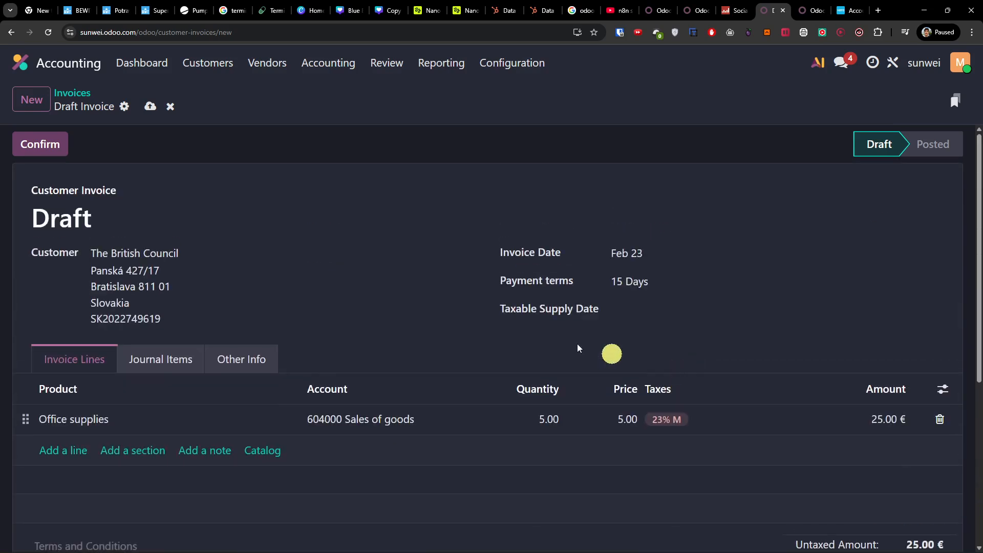
click(143, 363)
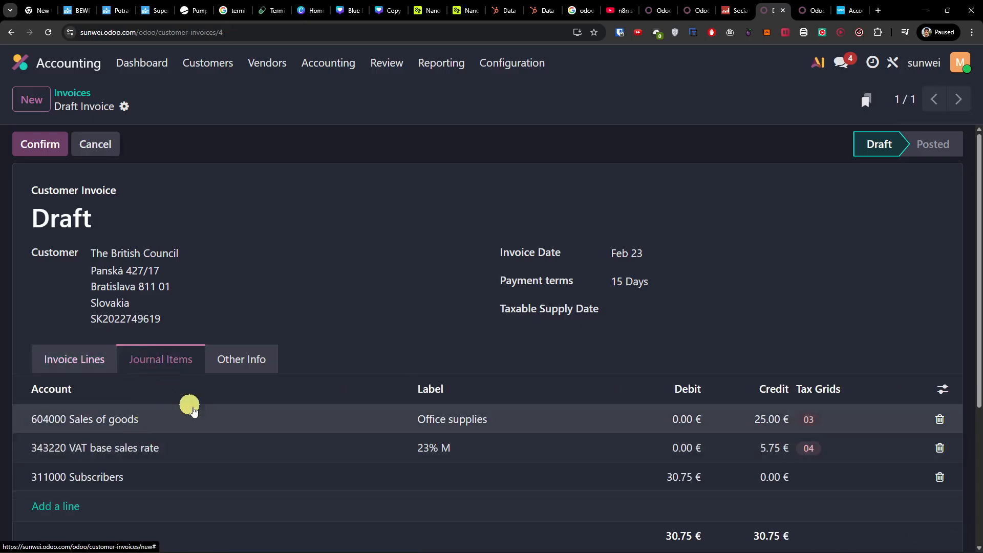
scroll(134, 369, down, 2)
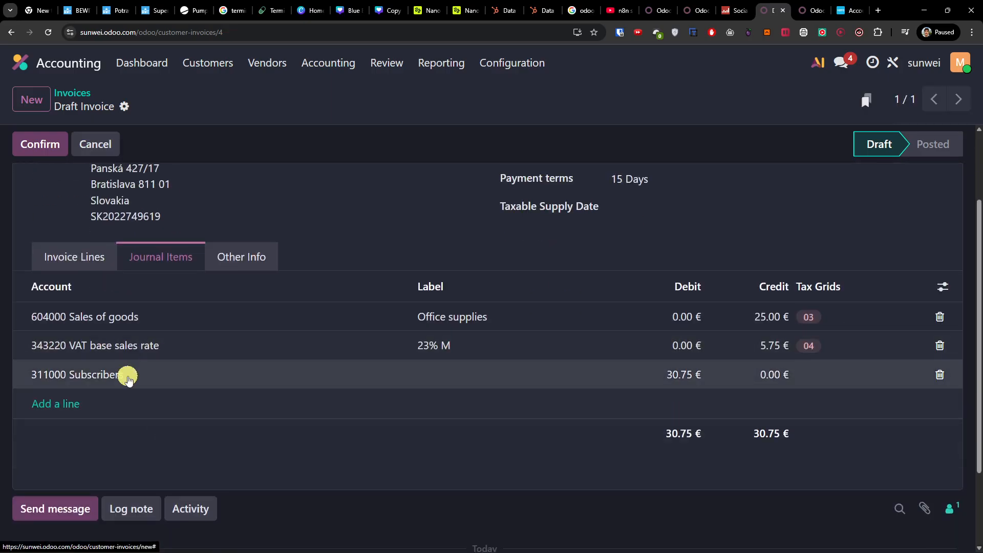
click(232, 258)
click(113, 266)
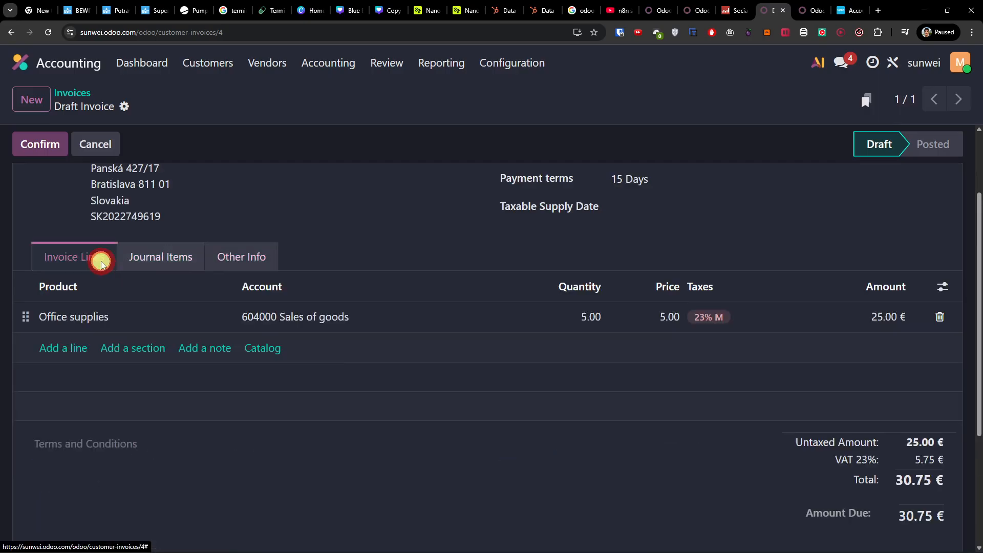
Step: Check the payment terms options and set the invoice's taxable supply date to February 24
scroll(99, 259, up, 2)
click(631, 284)
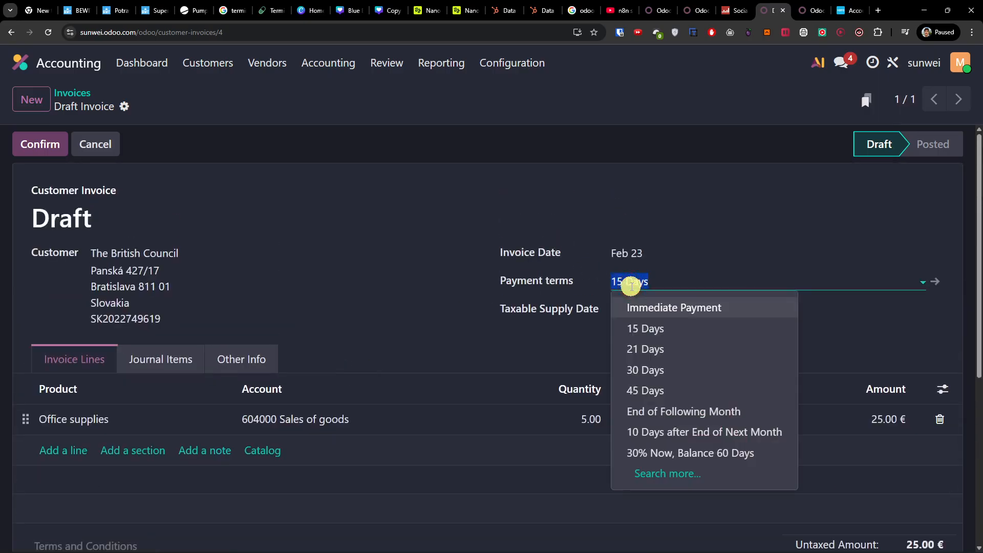
click(443, 275)
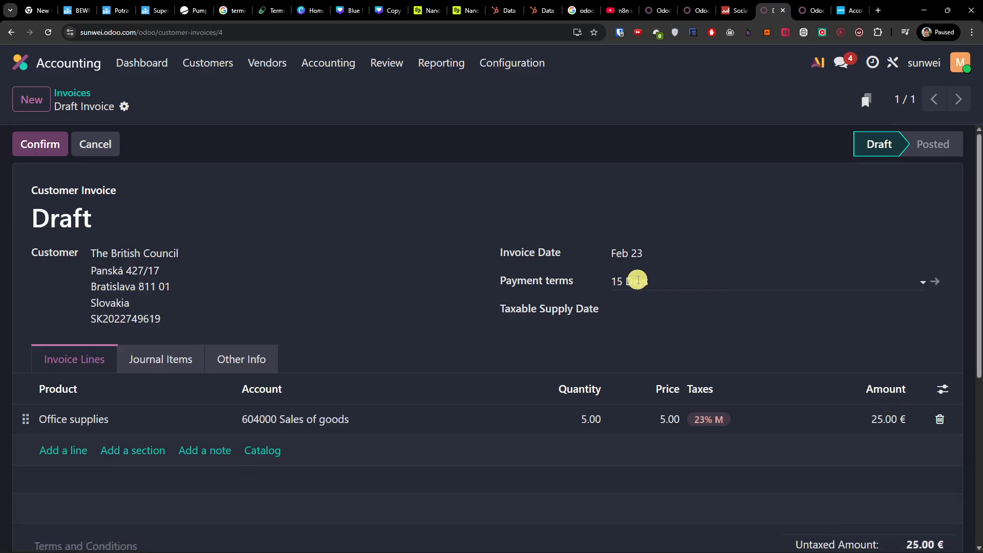
click(637, 314)
click(747, 222)
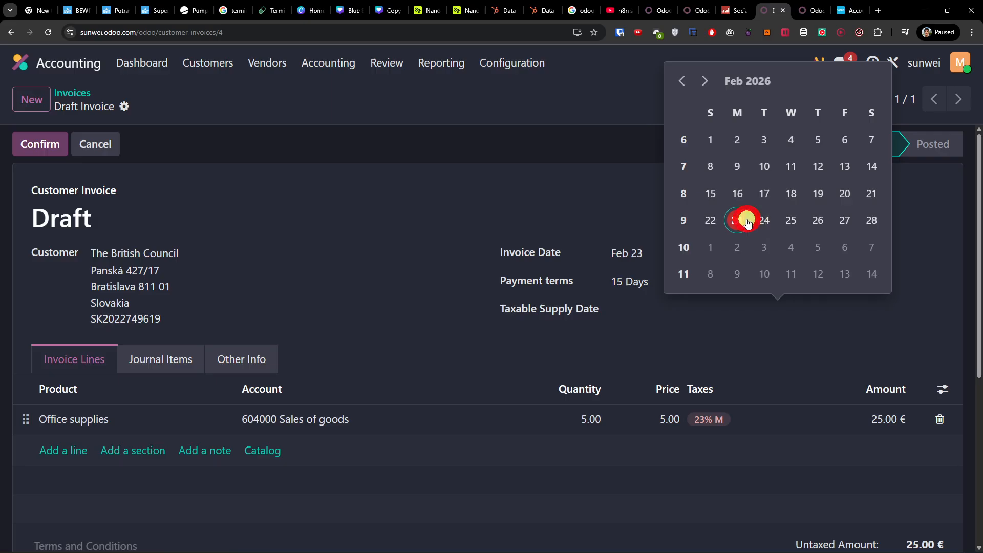
click(670, 309)
click(769, 220)
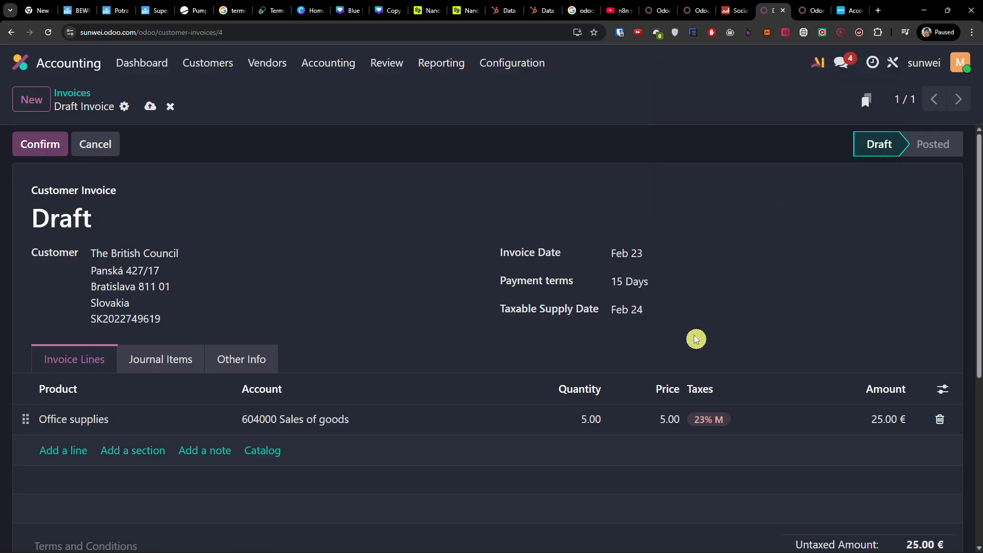
Step: Check the draft invoice's totals and confirm the invoice to post it
scroll(445, 408, down, 5)
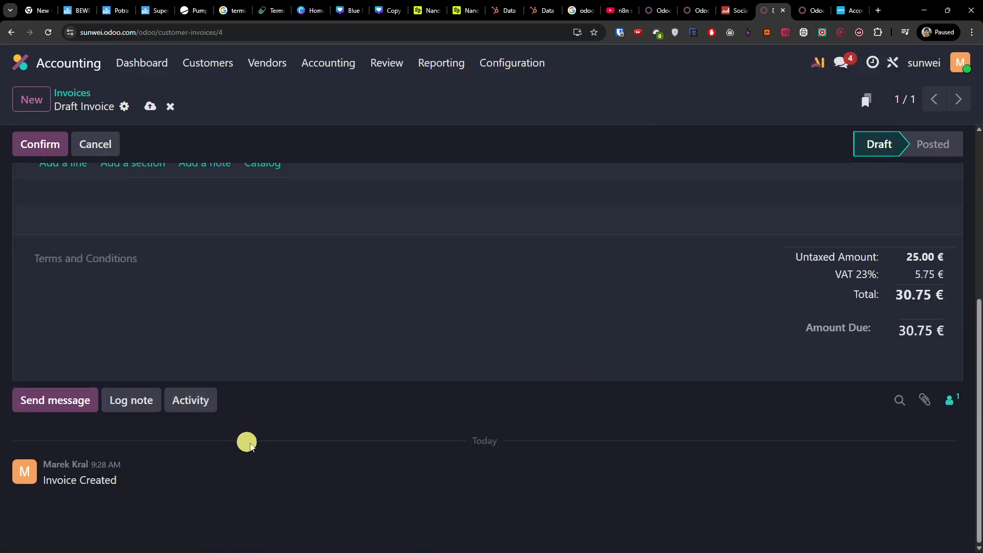
scroll(250, 444, up, 5)
click(20, 151)
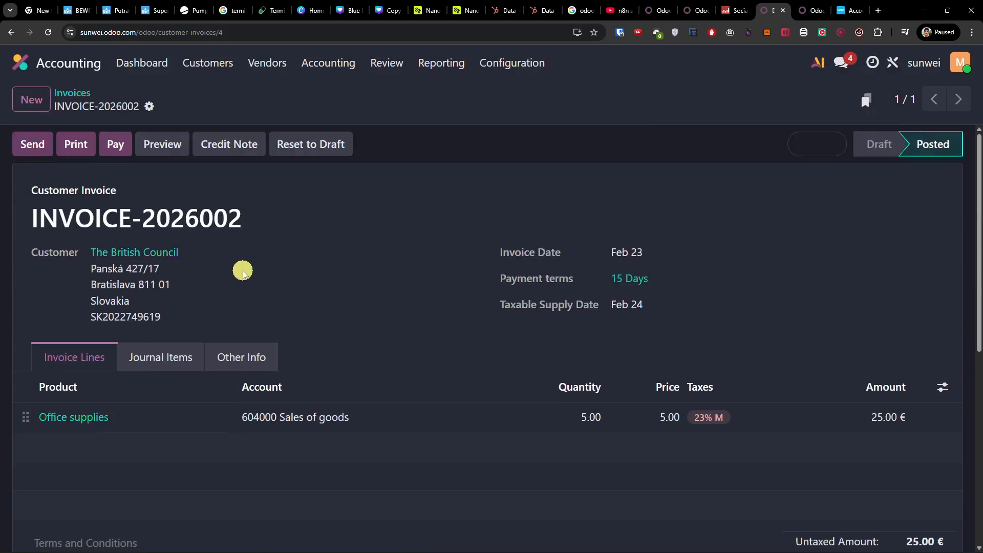
Step: Inspect the posted invoice's number, open its sending options and close them without sending
drag(247, 220, 118, 219)
click(188, 221)
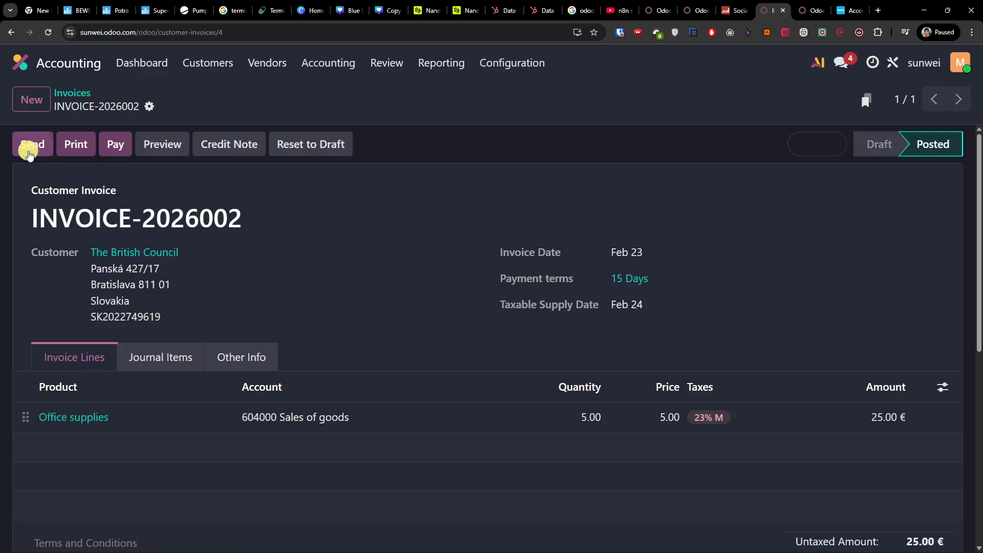
click(46, 151)
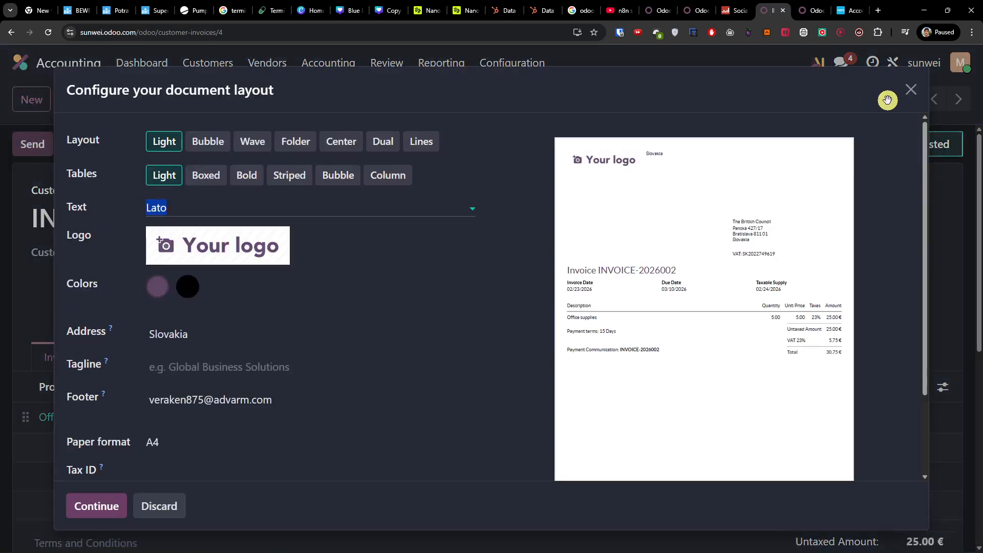
click(911, 88)
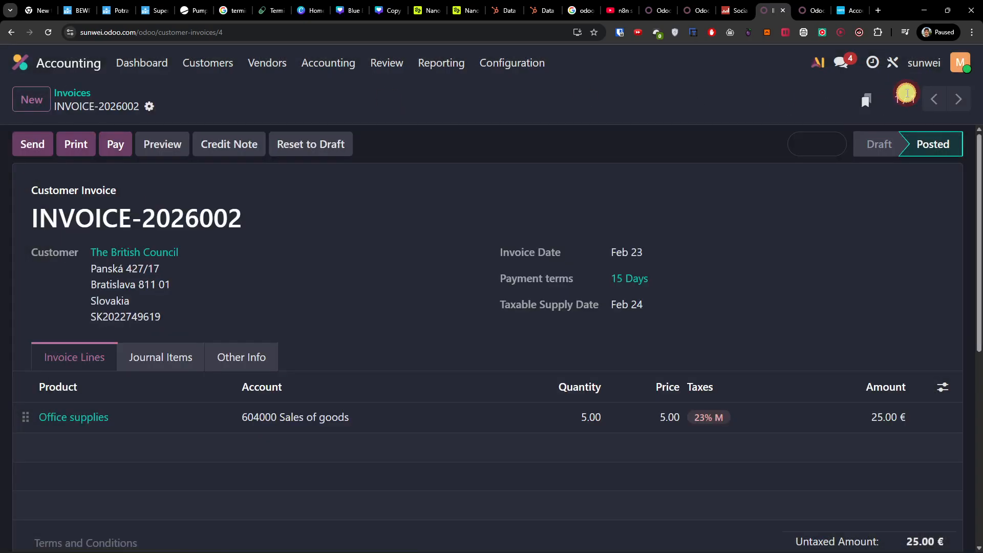
Step: Preview the posted invoice in the customer portal and review its payment options, dates, lines and totals
click(167, 145)
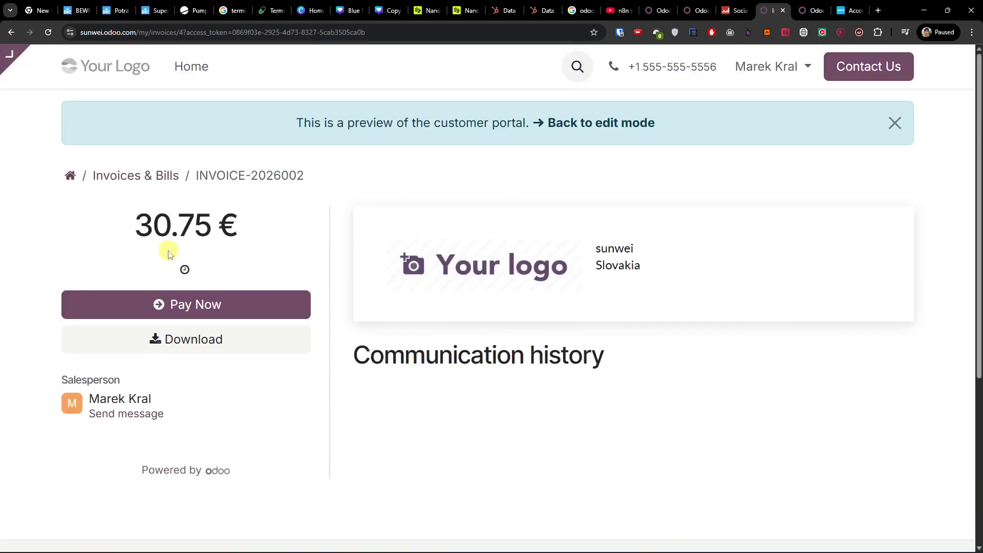
scroll(539, 283, down, 2)
scroll(539, 284, down, 5)
scroll(538, 286, up, 5)
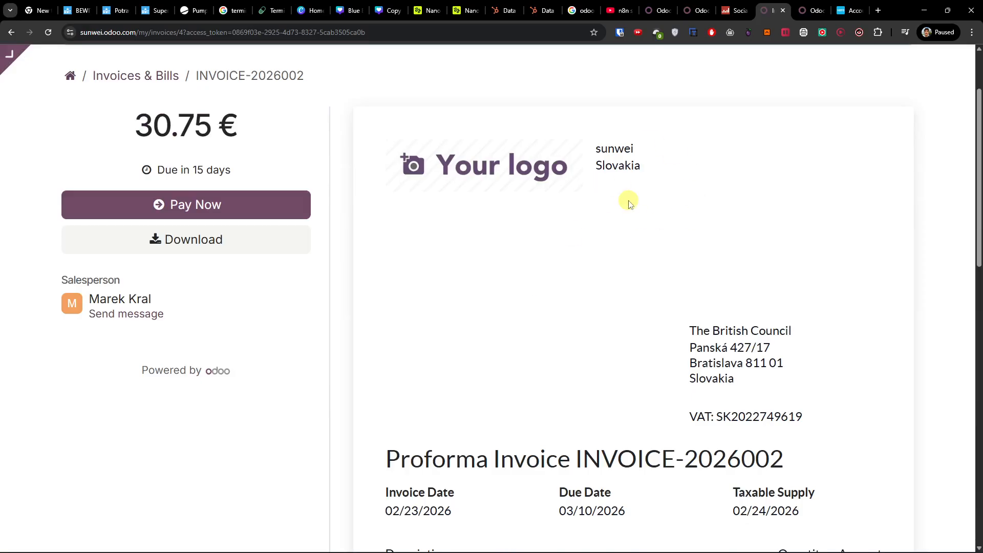
scroll(629, 204, down, 8)
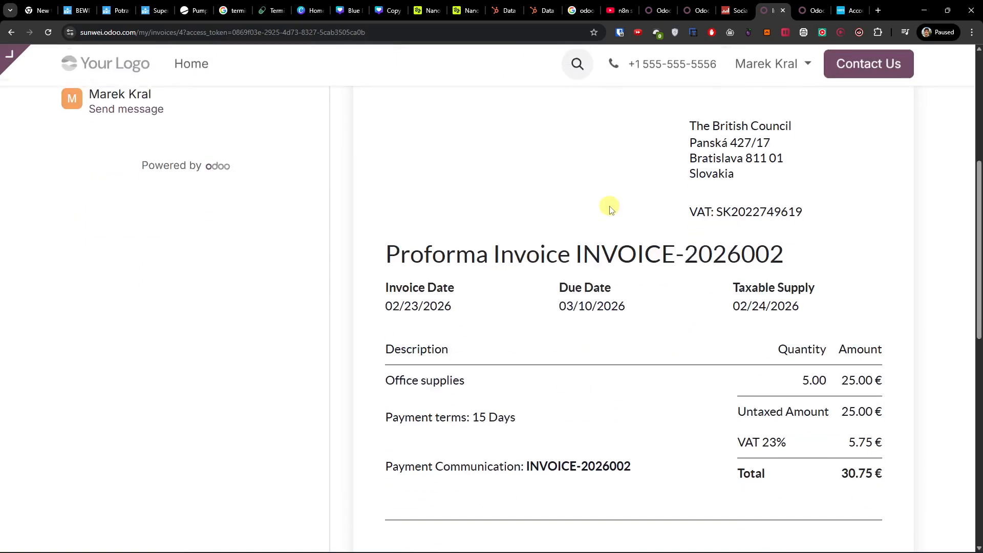
scroll(594, 205, up, 8)
scroll(230, 267, up, 2)
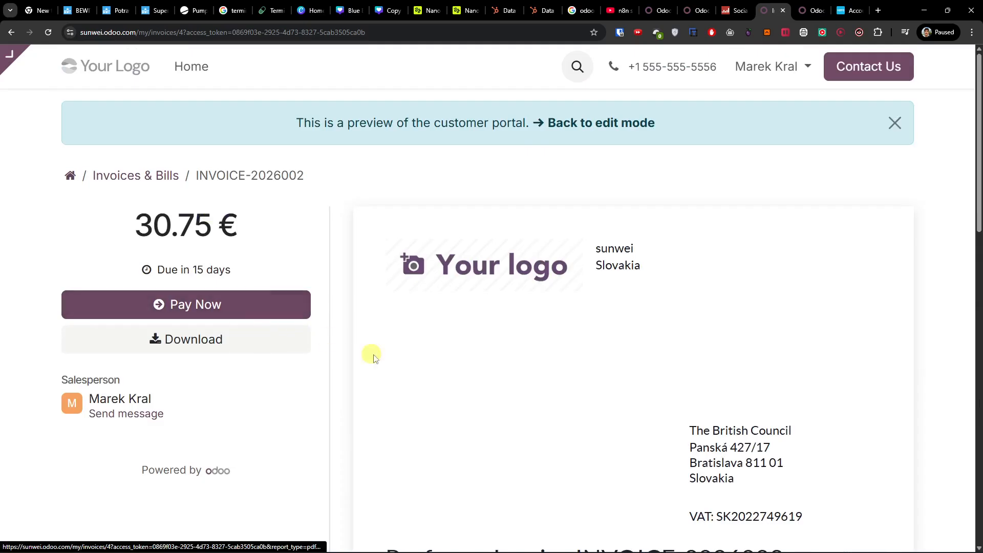
scroll(437, 358, down, 6)
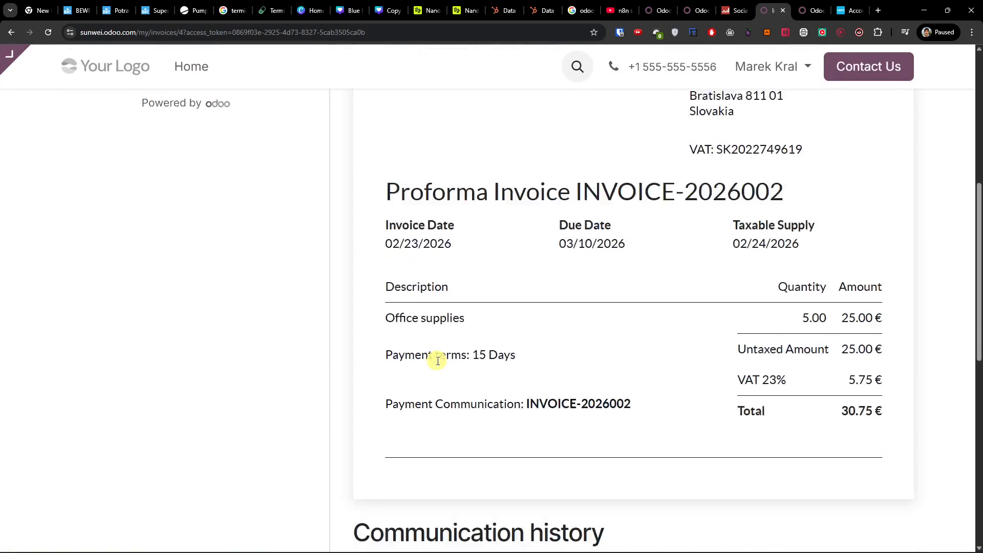
scroll(437, 361, up, 6)
Step: Open the portal preview in the website editor, look it over and return to the invoice record
mouse_move(11, 53)
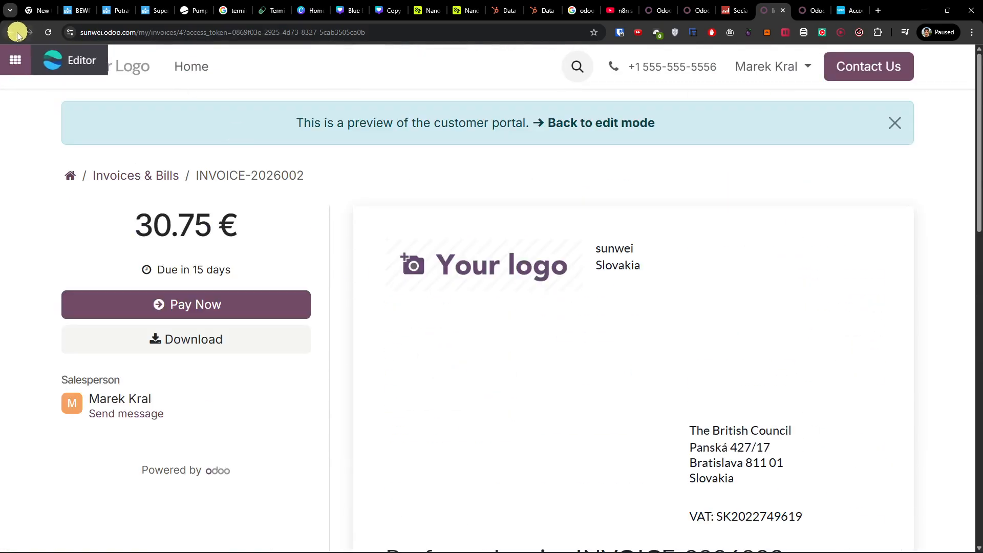
click(64, 61)
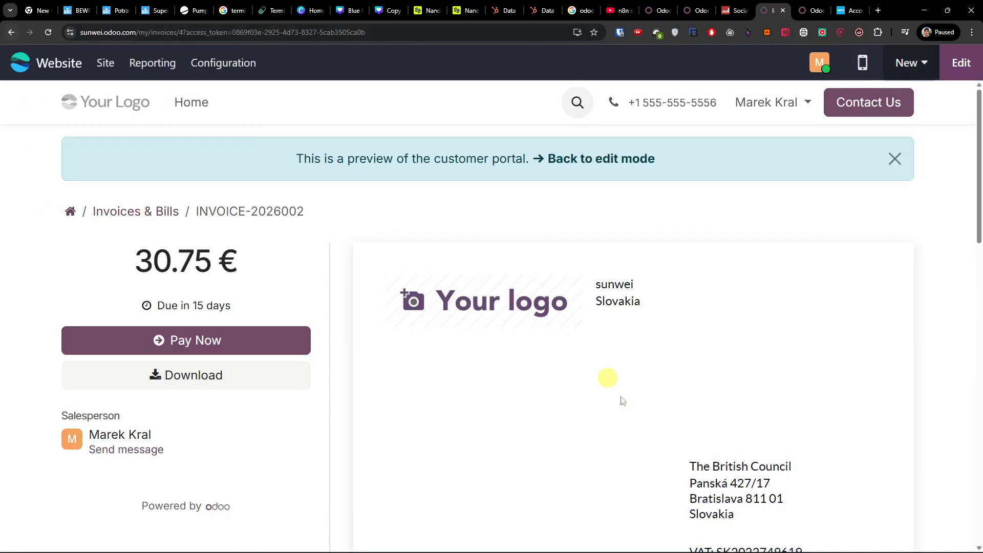
scroll(596, 416, down, 4)
scroll(151, 229, up, 4)
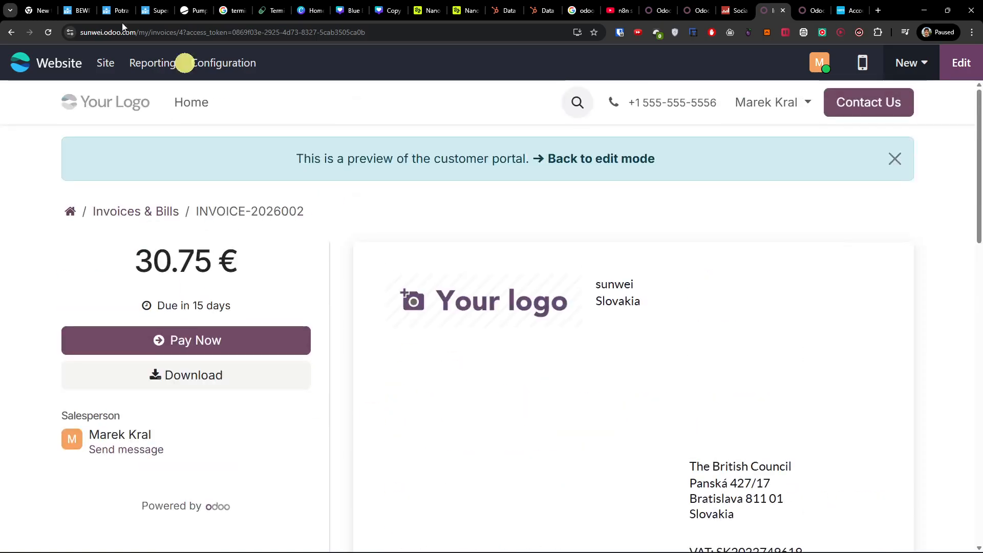
click(6, 32)
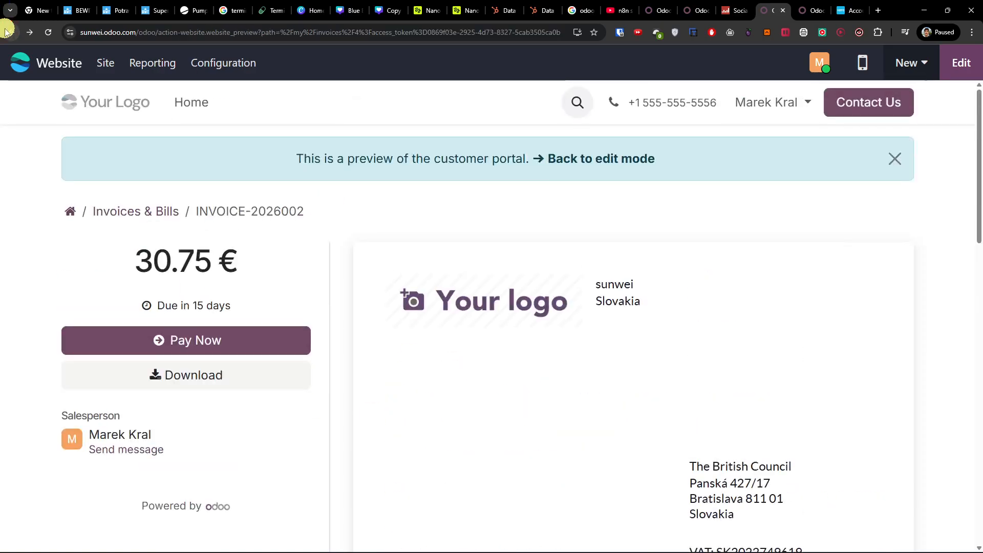
click(6, 32)
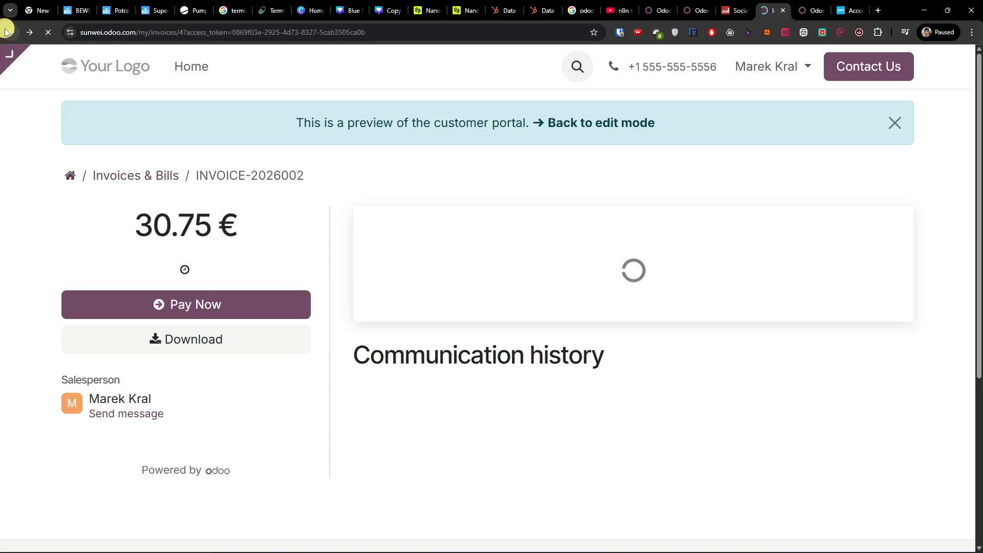
click(6, 32)
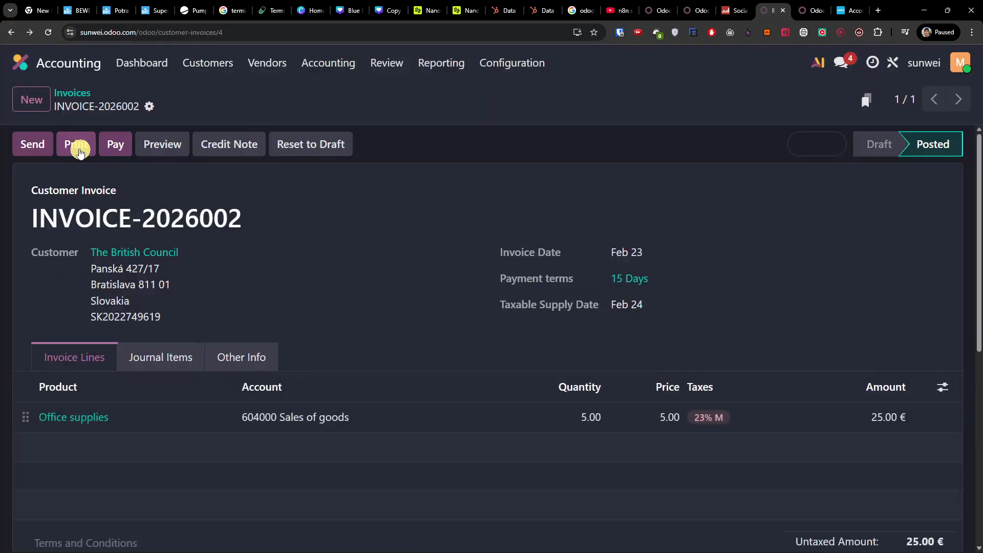
Step: Start sending the invoice and review the document layout settings and invoice preview
click(28, 149)
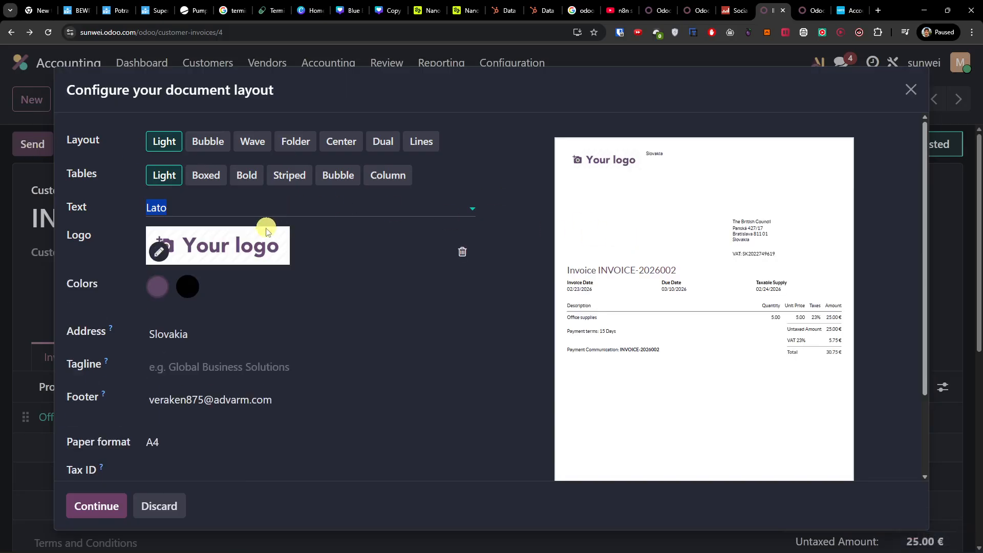
scroll(255, 245, down, 2)
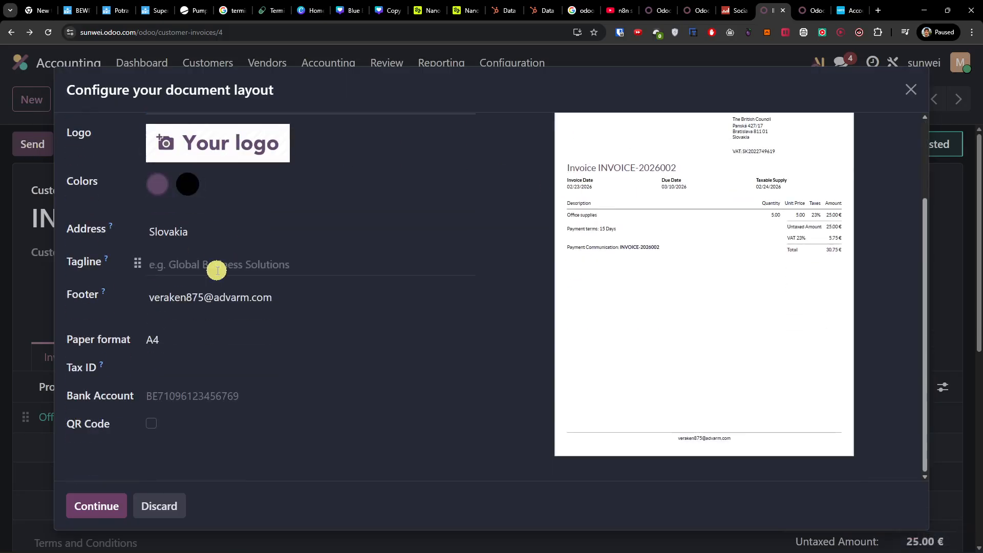
scroll(765, 409, up, 2)
scroll(738, 400, down, 2)
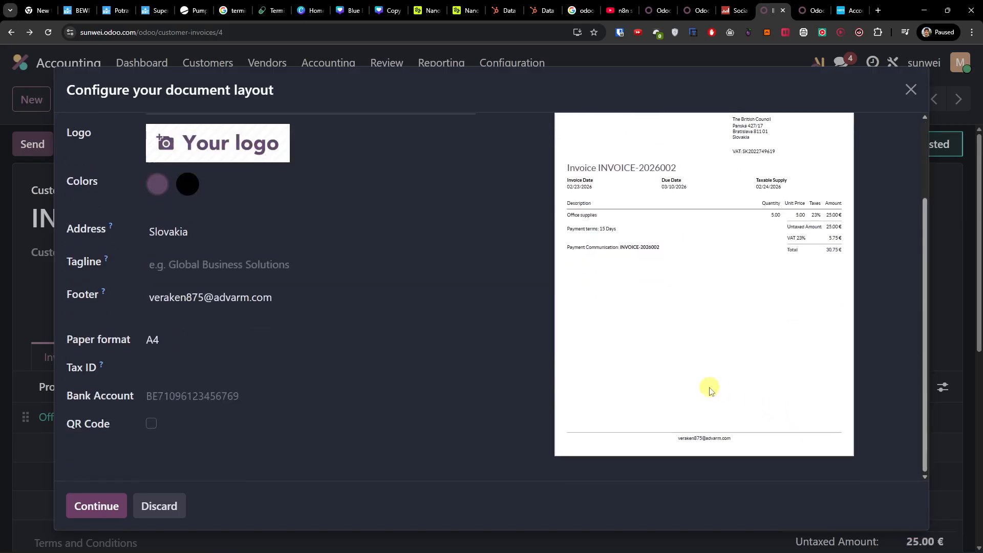
scroll(195, 367, up, 2)
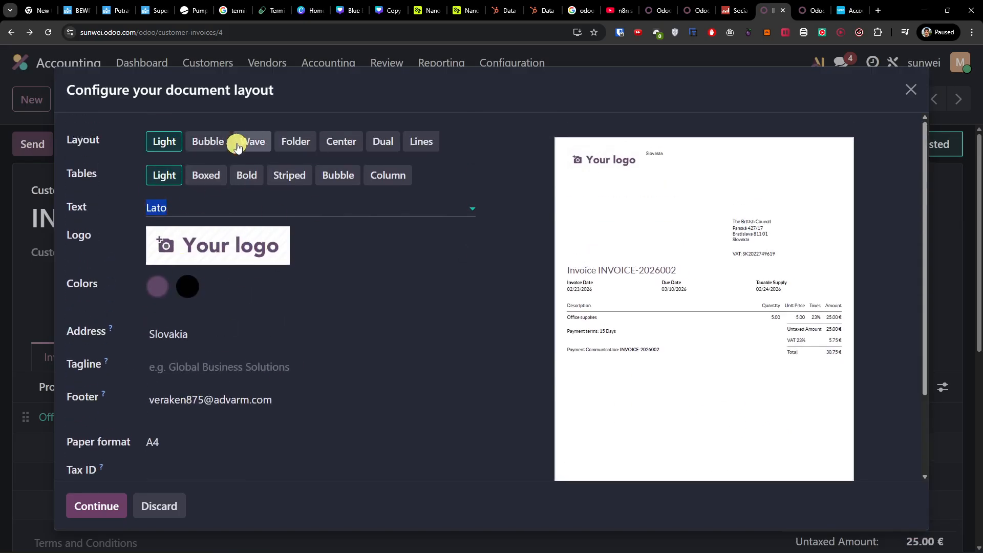
Step: Compare several document layouts, including Bubble, Folder and Dual, and choose the Lines layout
click(219, 141)
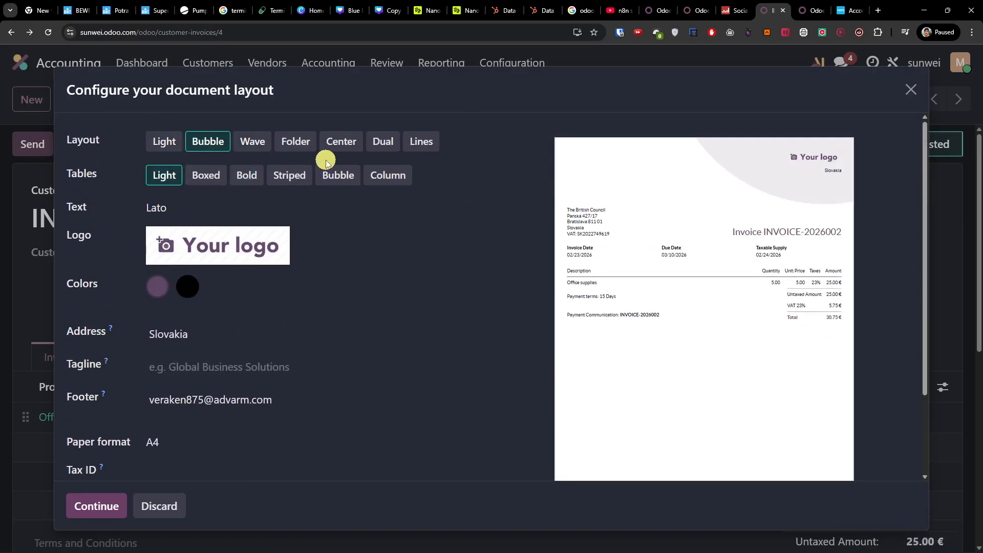
click(283, 145)
click(351, 141)
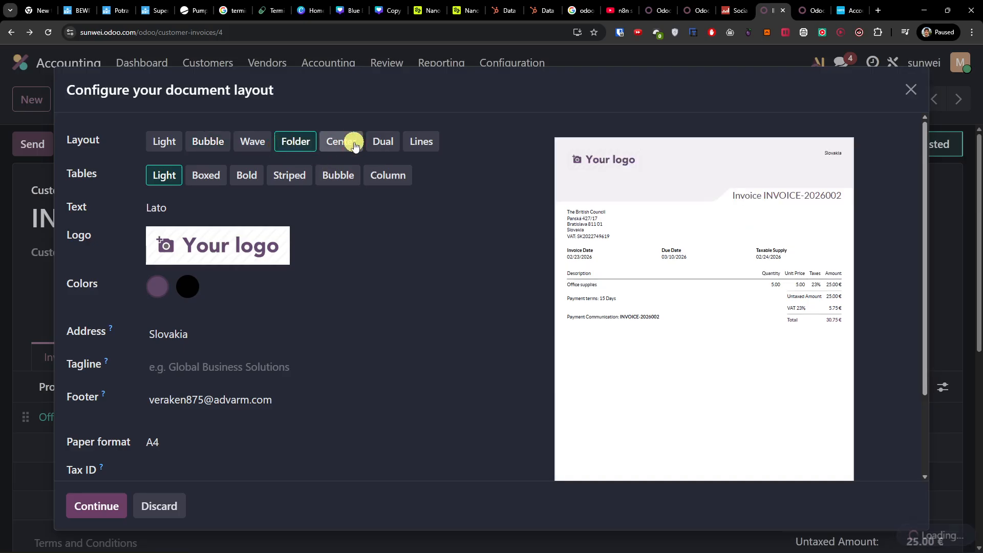
click(215, 142)
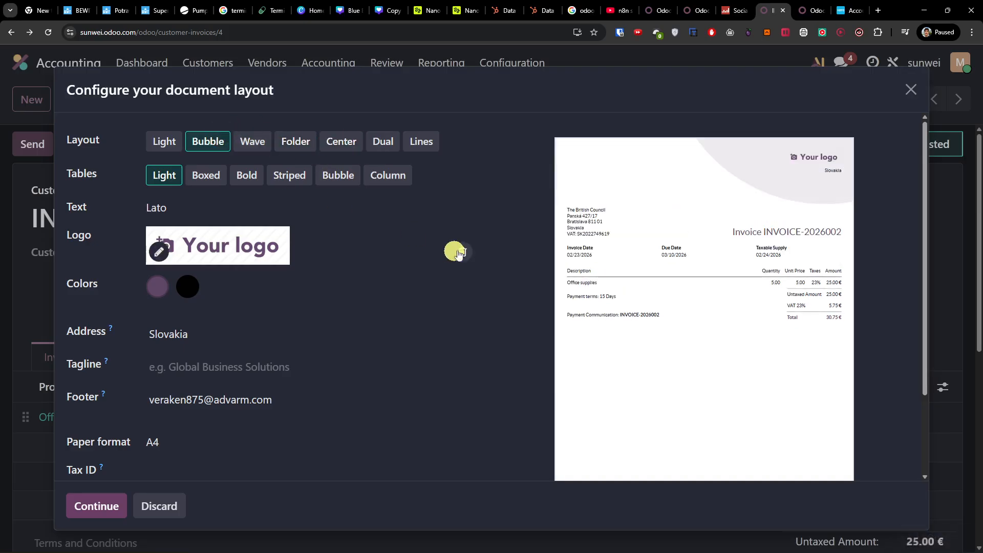
click(399, 139)
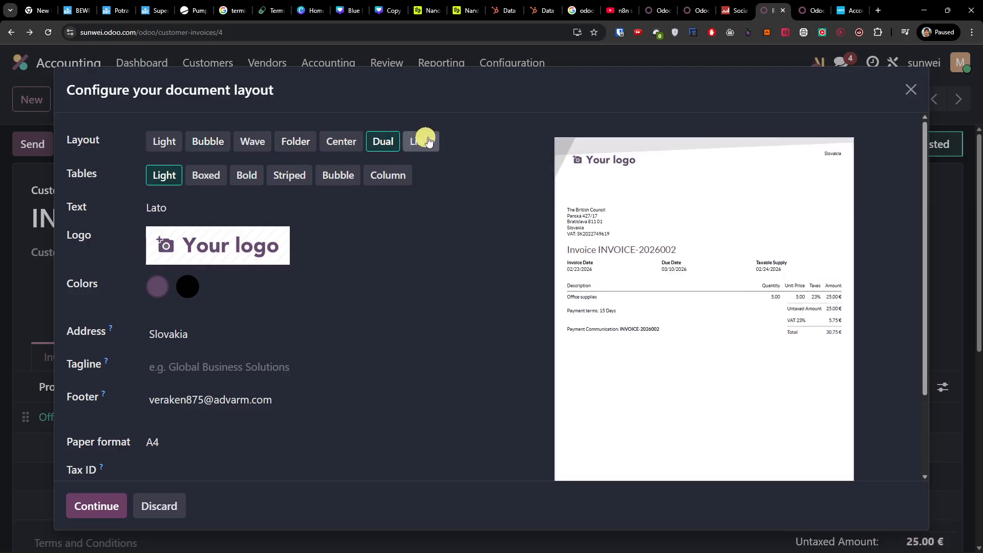
click(424, 140)
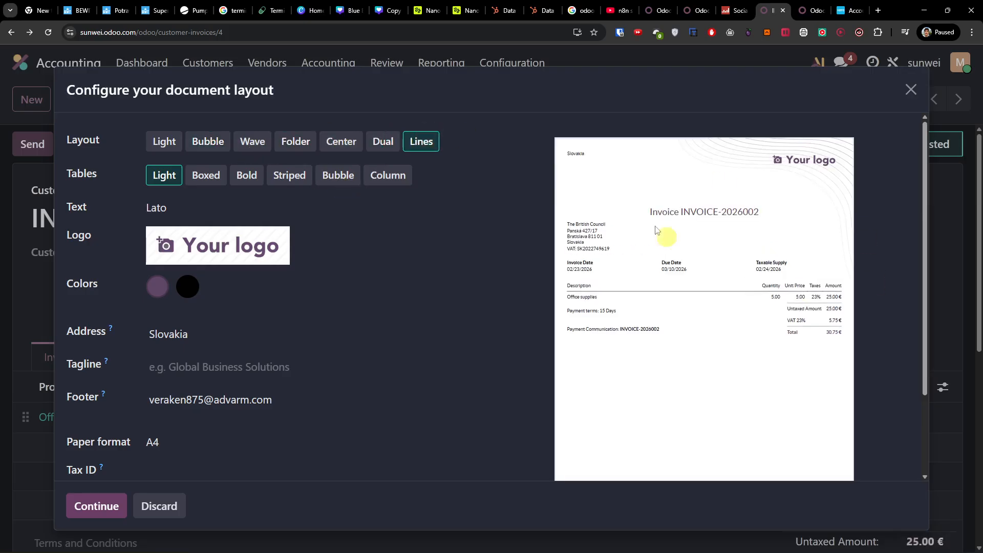
Step: Compare the Boxed and Striped table styles, choose Column and continue with this document layout
click(207, 175)
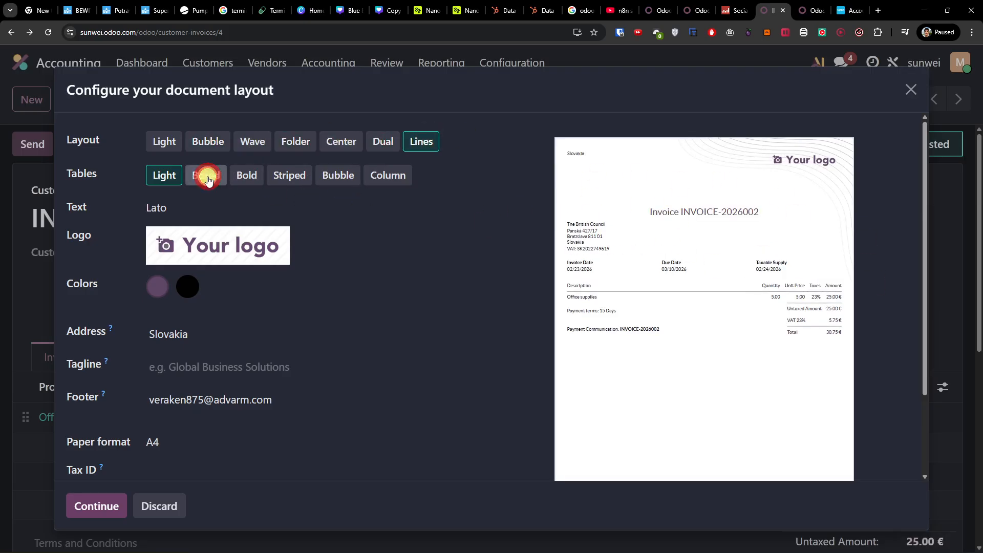
click(281, 177)
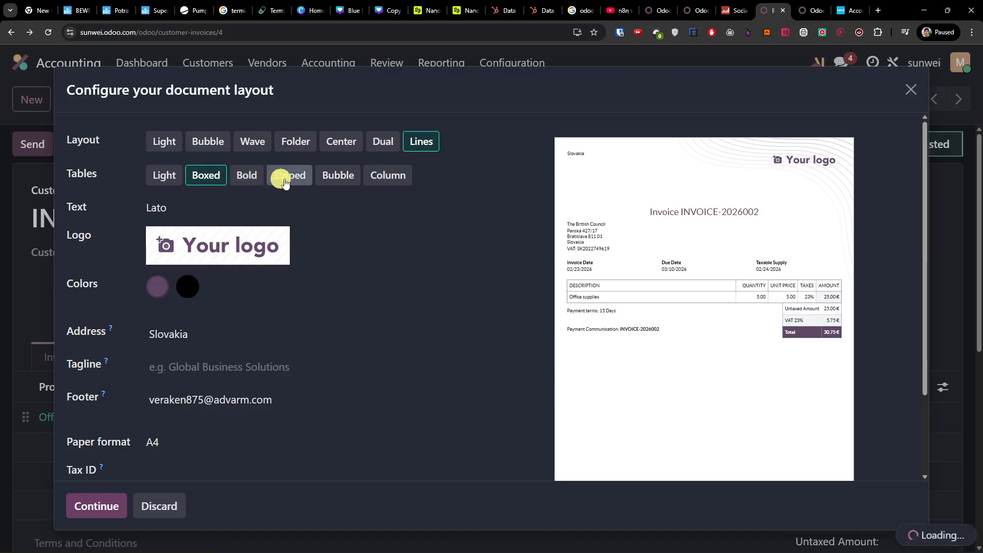
click(201, 177)
click(375, 177)
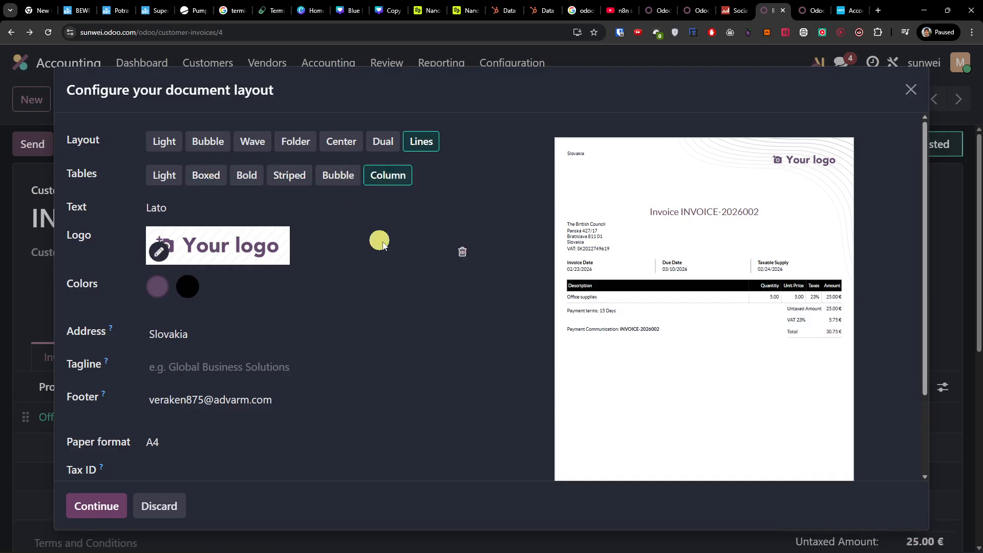
scroll(270, 270, down, 2)
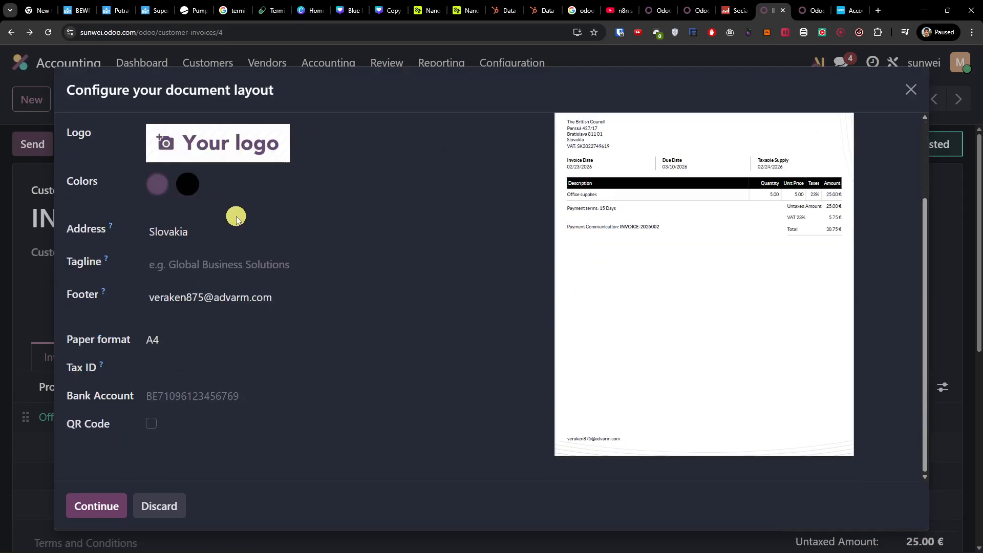
scroll(236, 217, up, 2)
click(90, 501)
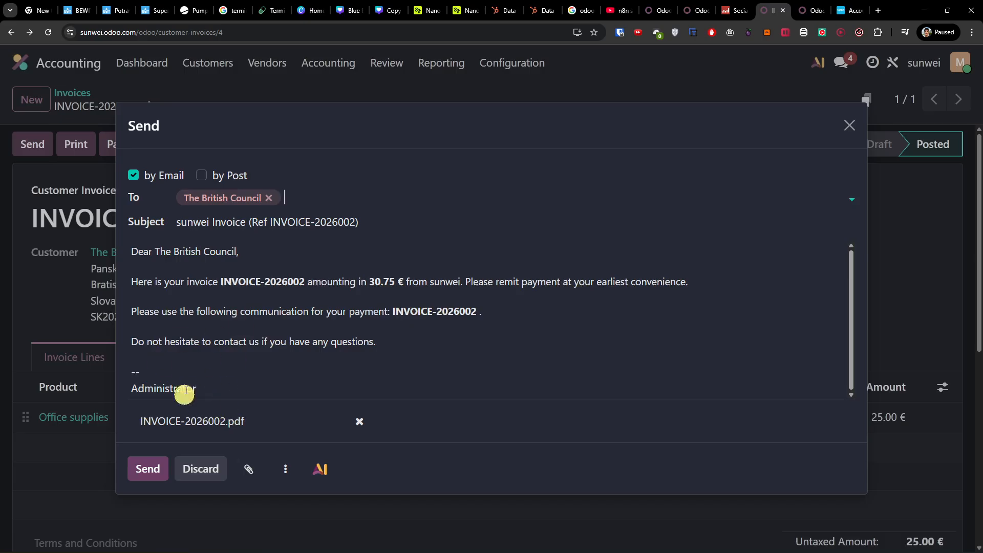
Step: Close the invoice email without sending it and check the invoice's totals and activity log
click(850, 125)
scroll(533, 277, down, 7)
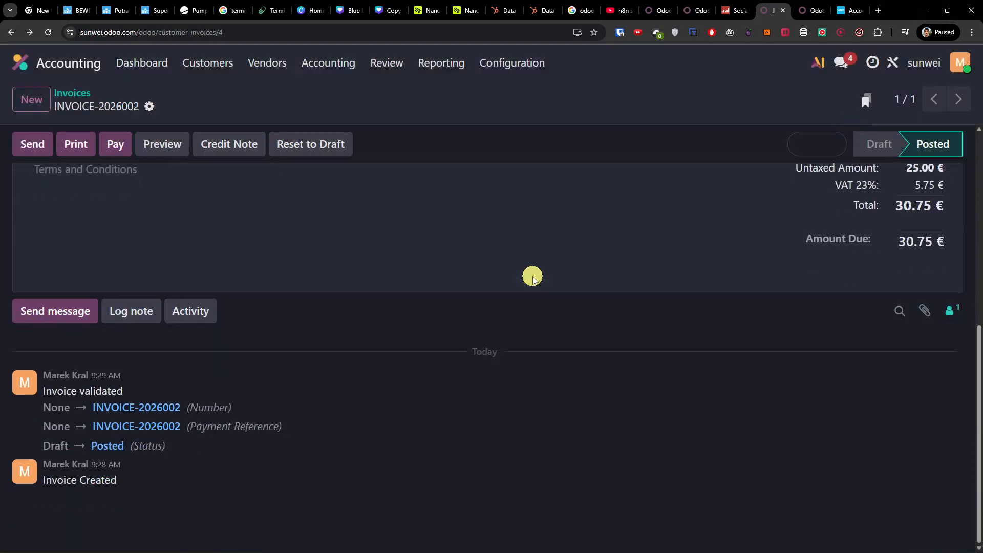
scroll(147, 313, up, 7)
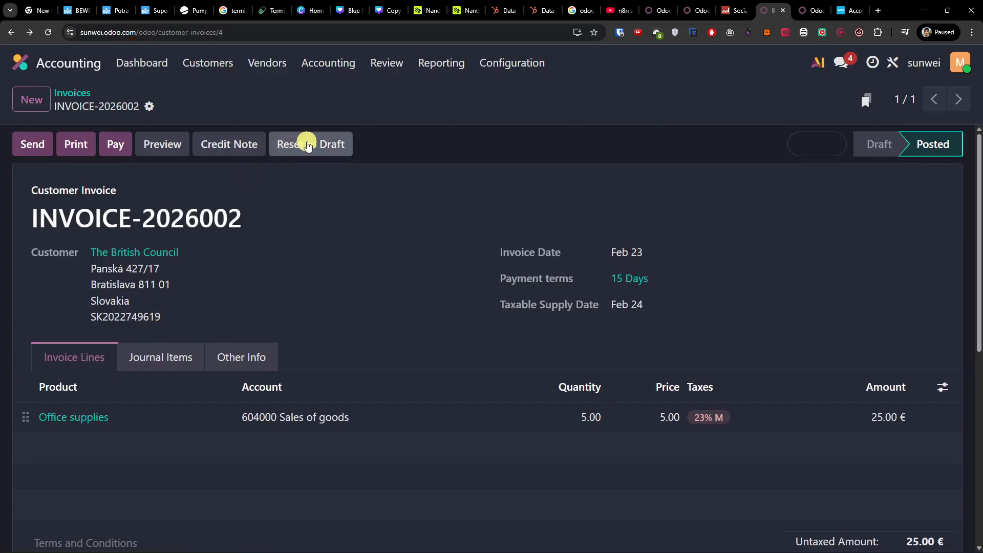
Step: Reset the posted invoice to draft and look over its editable fields
click(307, 149)
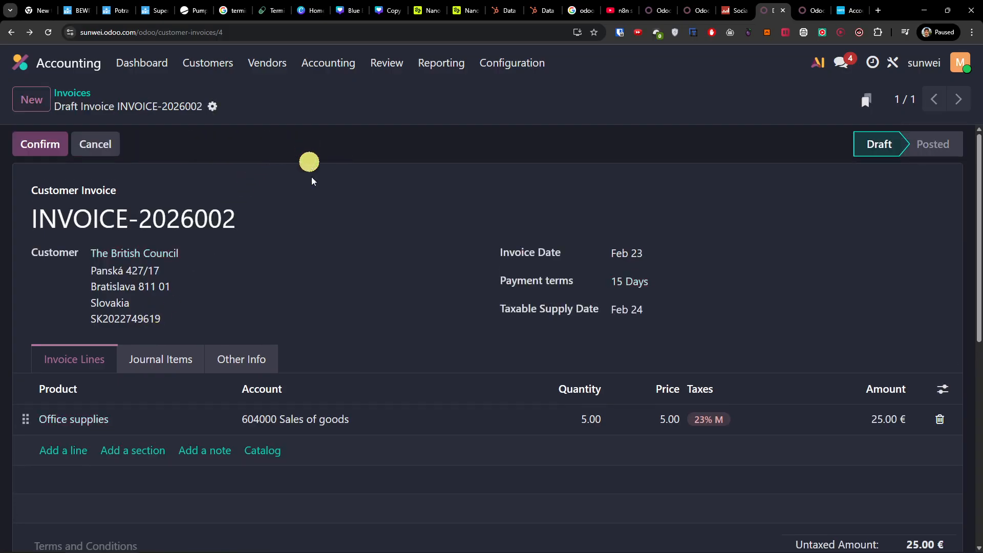
scroll(337, 328, down, 7)
scroll(333, 332, up, 8)
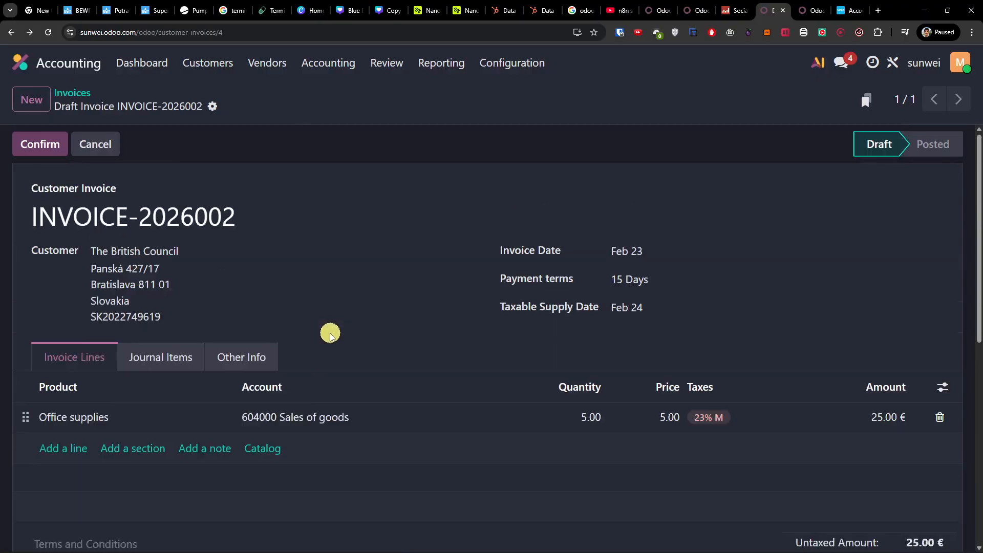
scroll(307, 336, down, 2)
Step: Review the draft invoice's other info, including the payment method choices and the attachment option
click(248, 257)
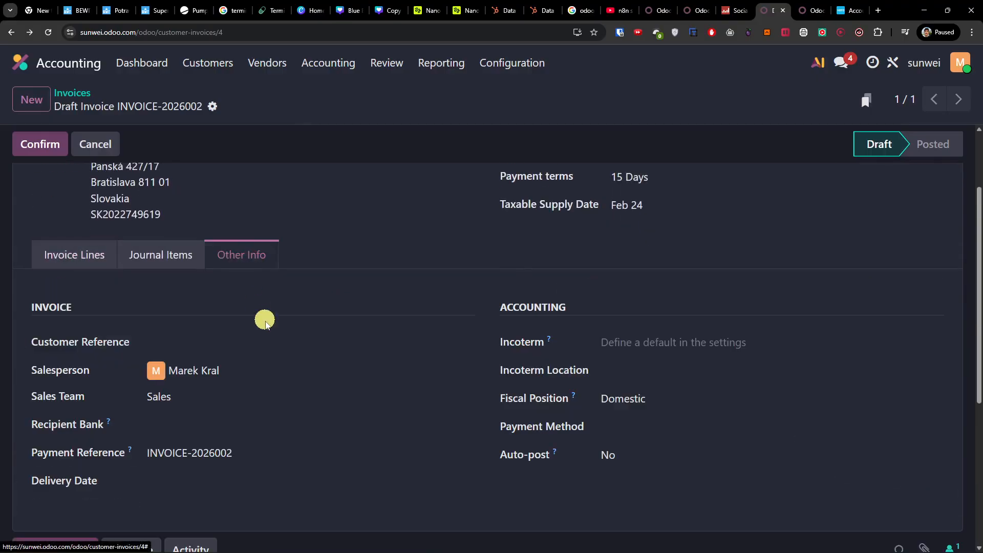
scroll(287, 322, down, 2)
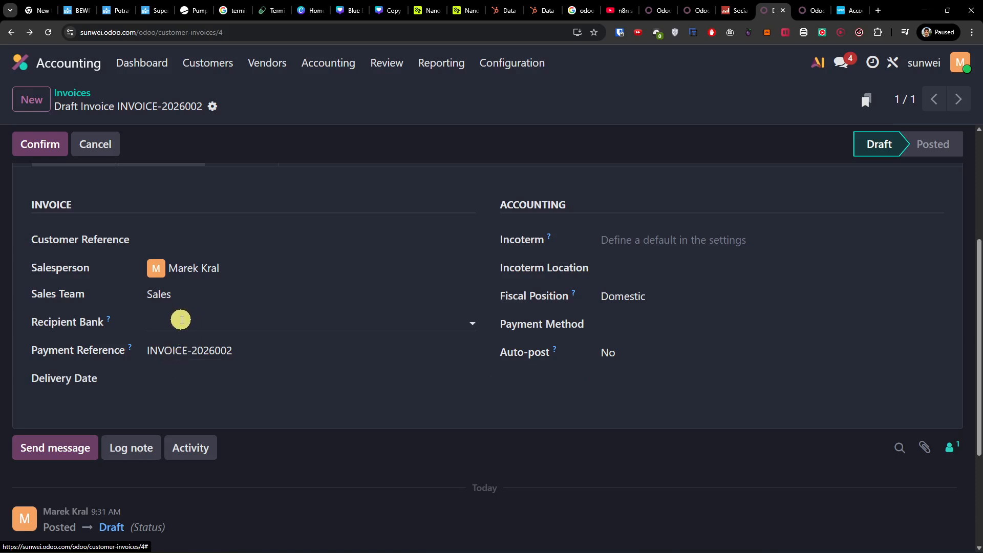
click(646, 324)
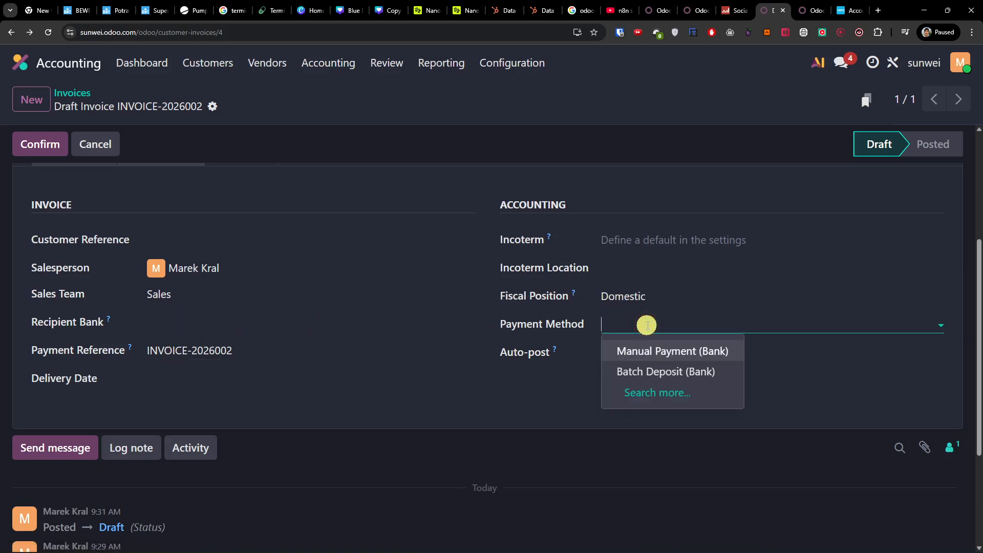
click(518, 426)
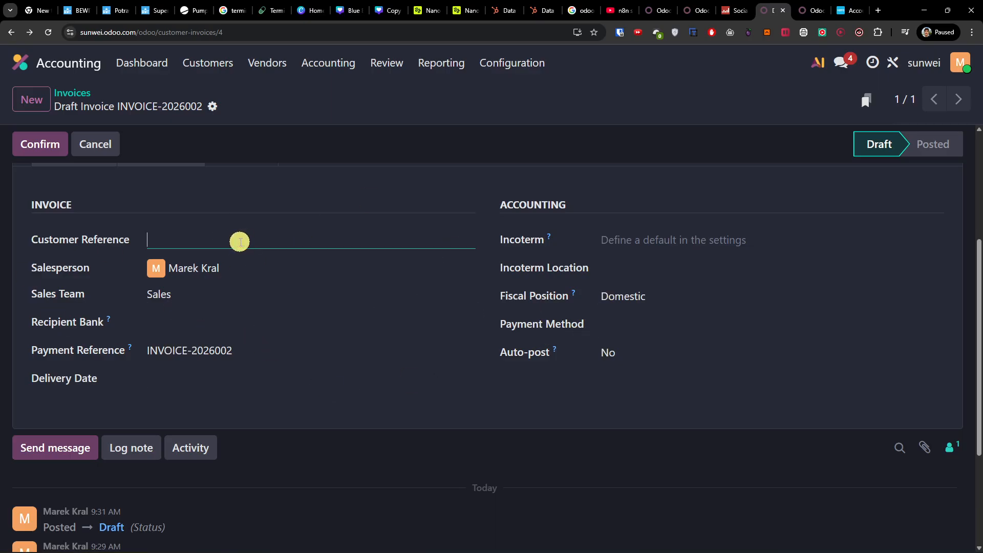
click(930, 456)
click(445, 347)
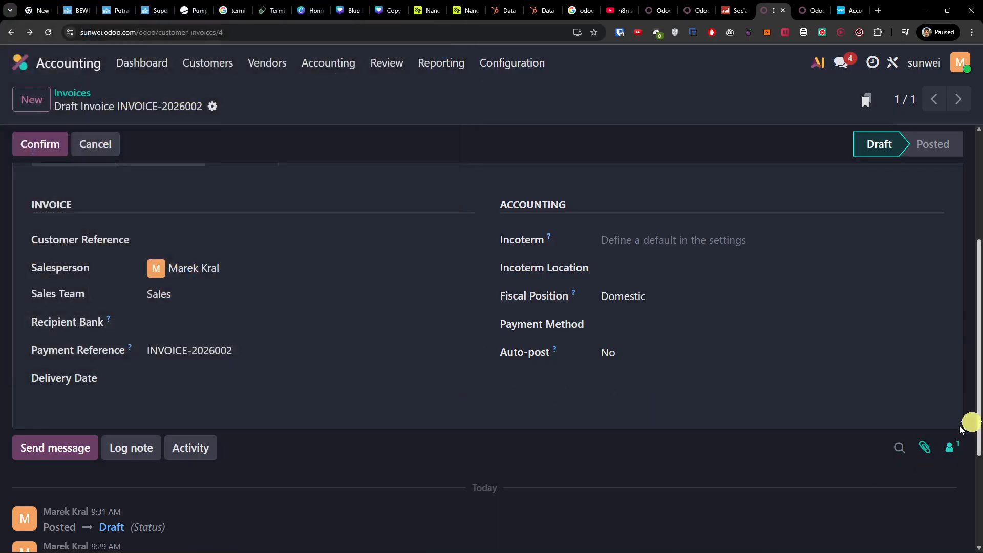
scroll(706, 432, down, 3)
scroll(703, 433, up, 8)
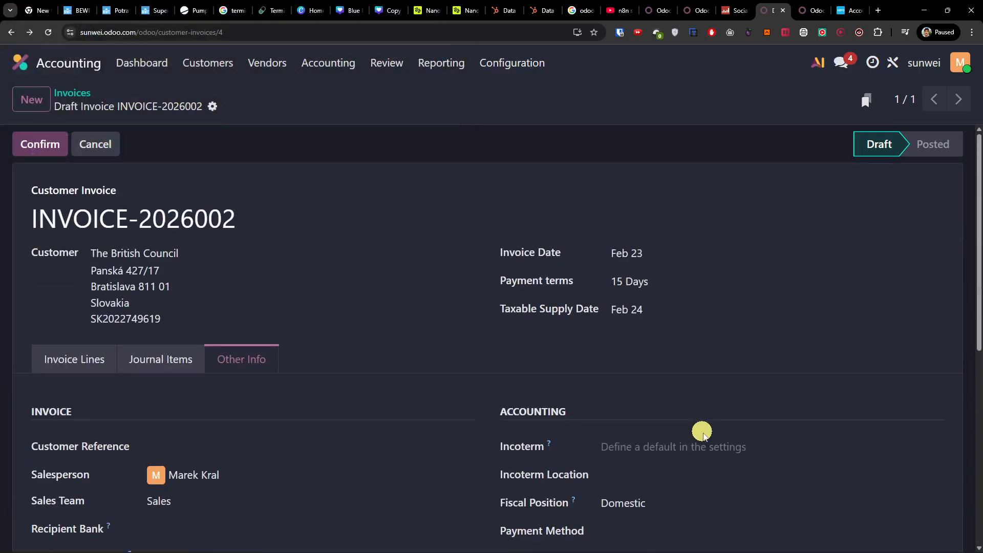
Step: Confirm the draft customer invoice to post it again
click(41, 144)
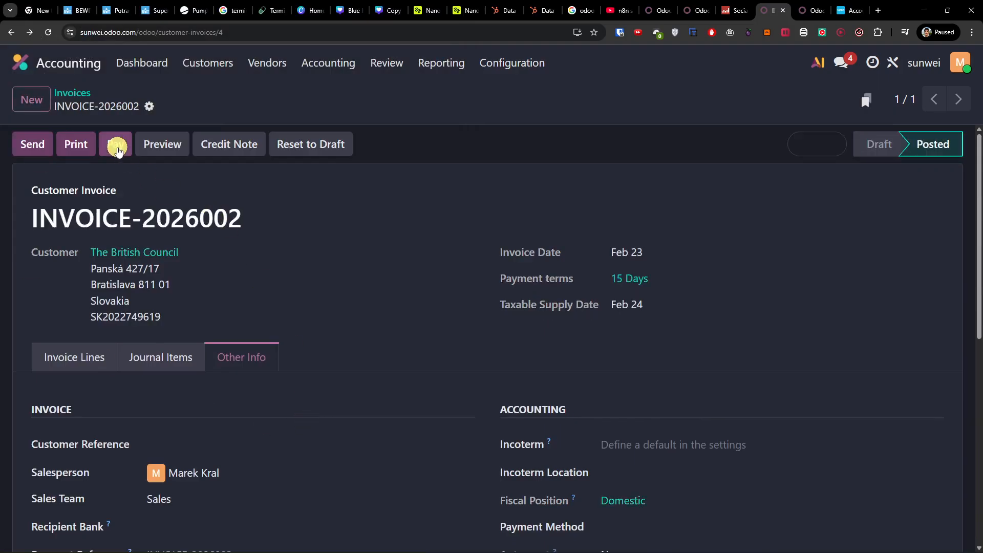
Step: Start a payment for the posted invoice, try Batch Deposit with the Bank journal, and close the payment form without creating a payment
click(117, 145)
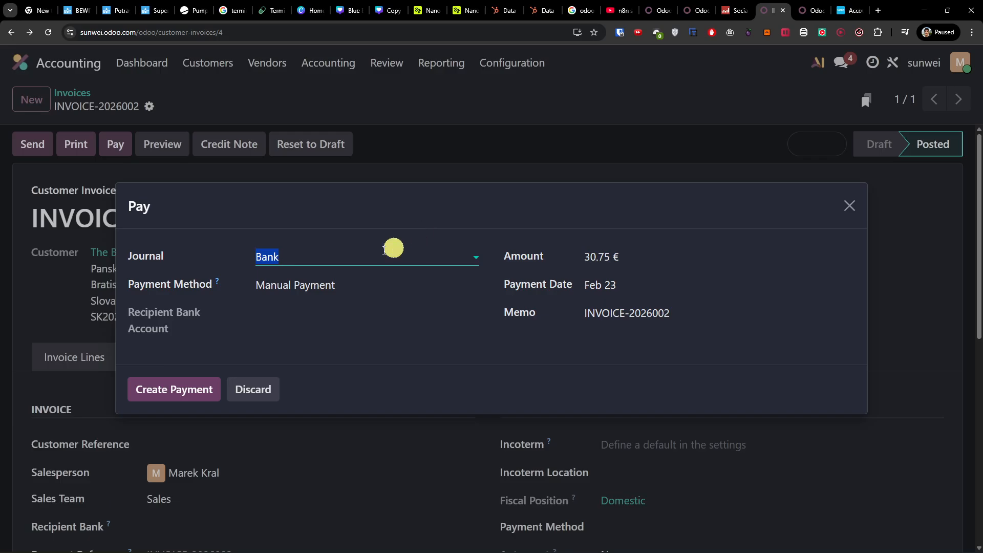
click(358, 286)
click(348, 333)
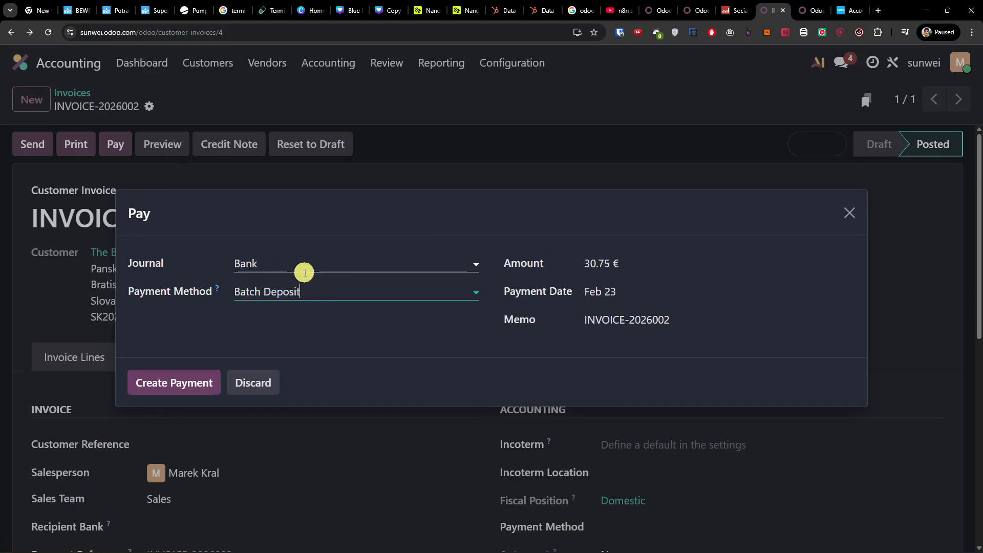
click(364, 272)
click(323, 288)
mouse_move(213, 289)
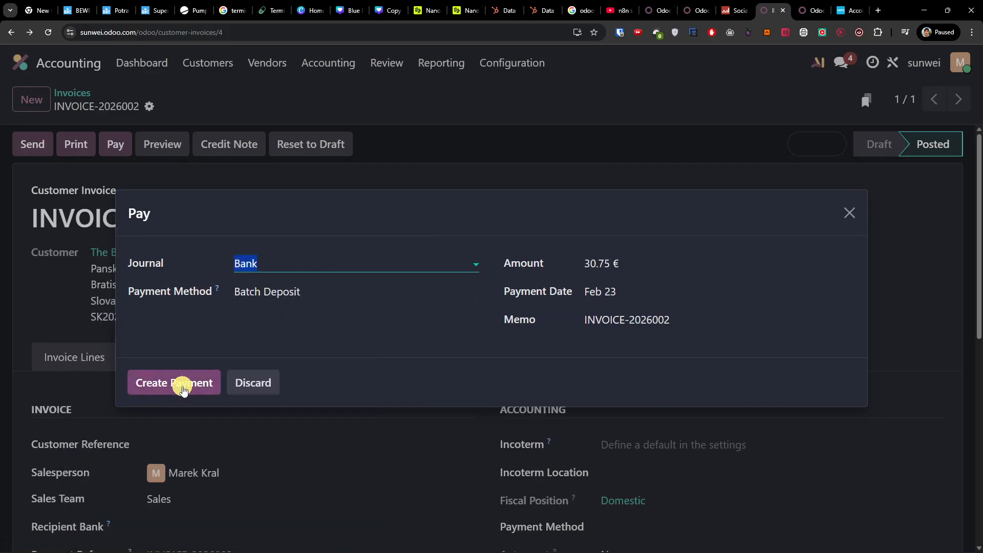
click(849, 213)
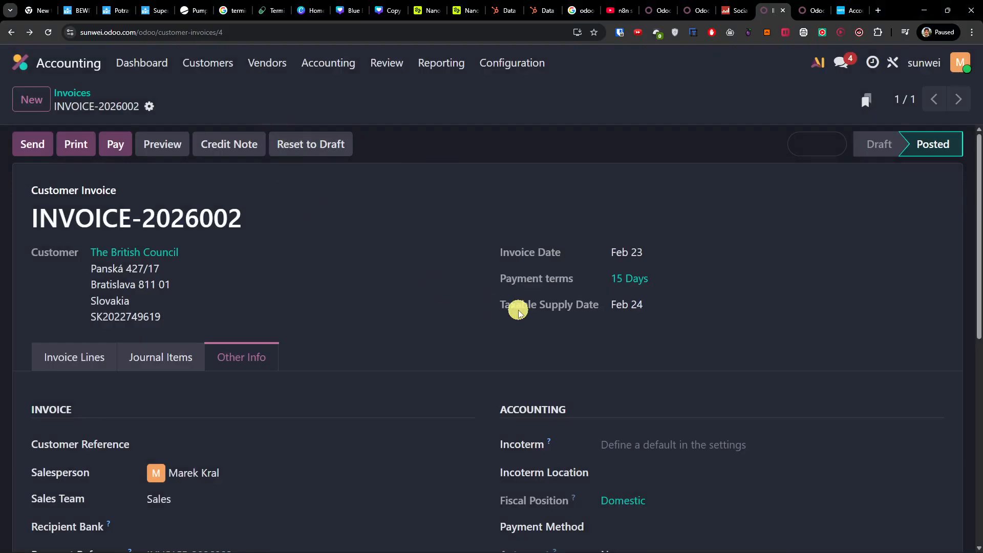
Step: Return to the posted invoice's lines and check its product entry
click(88, 352)
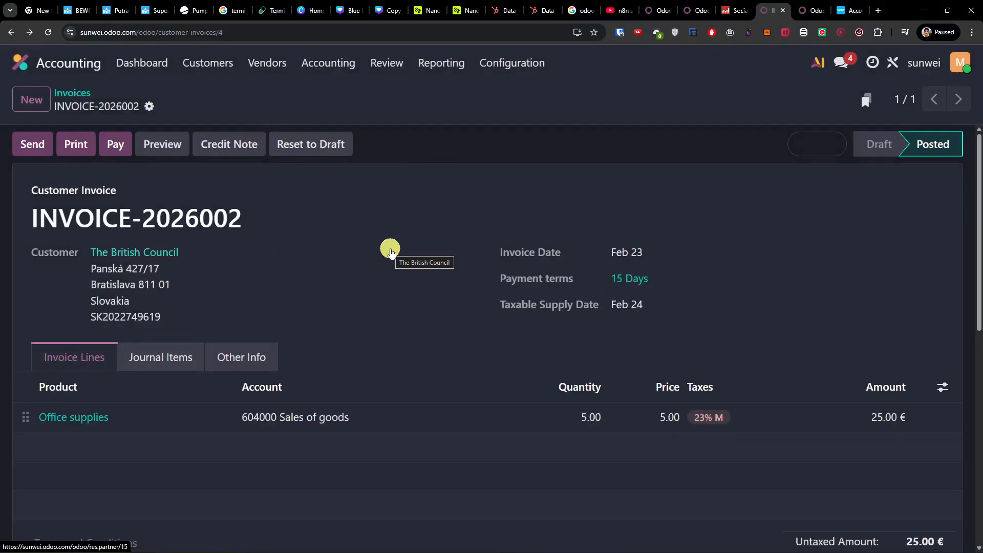
click(961, 63)
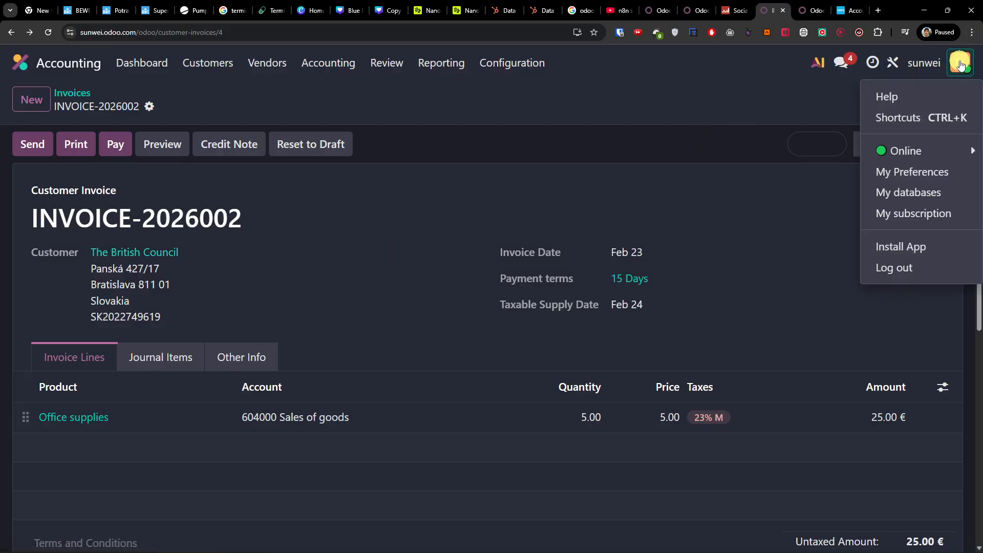
click(960, 65)
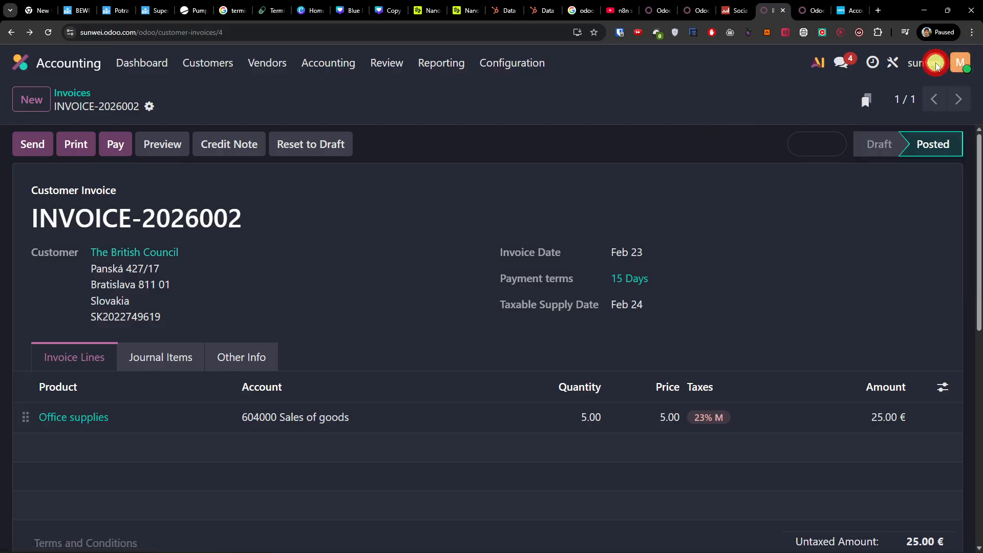
Step: In the Accounting settings, enable Add QR-code link on PDF and QR Codes for customer payments
click(502, 63)
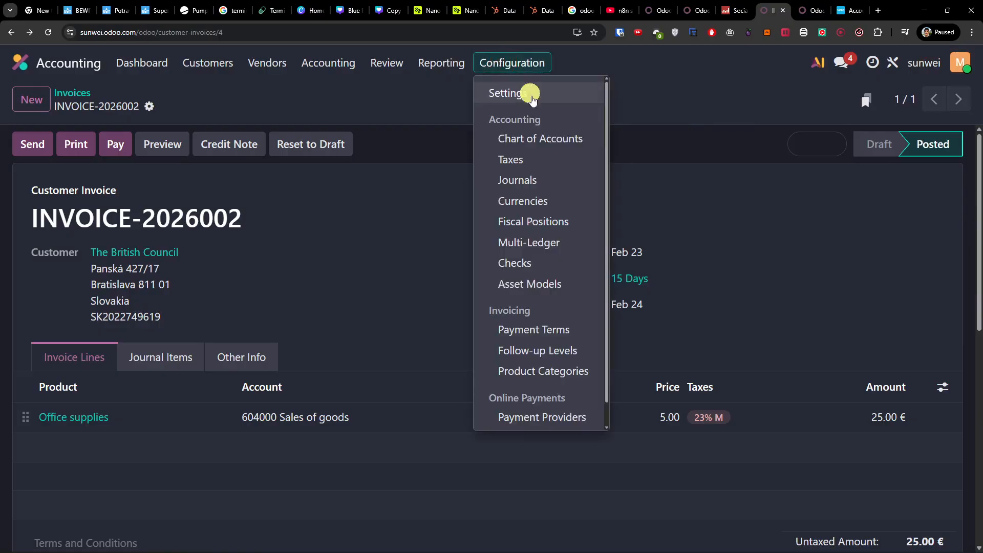
click(539, 92)
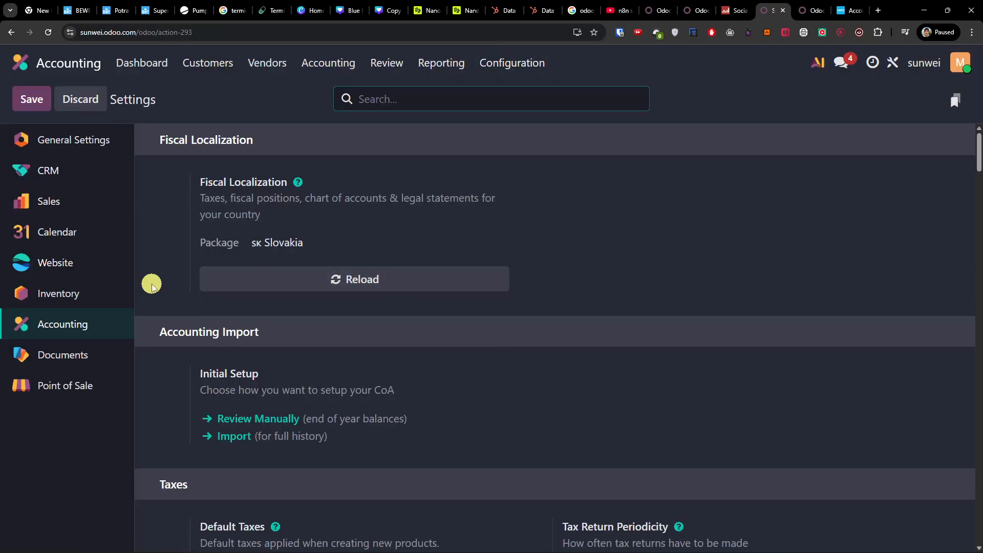
scroll(151, 285, down, 4)
scroll(152, 285, down, 4)
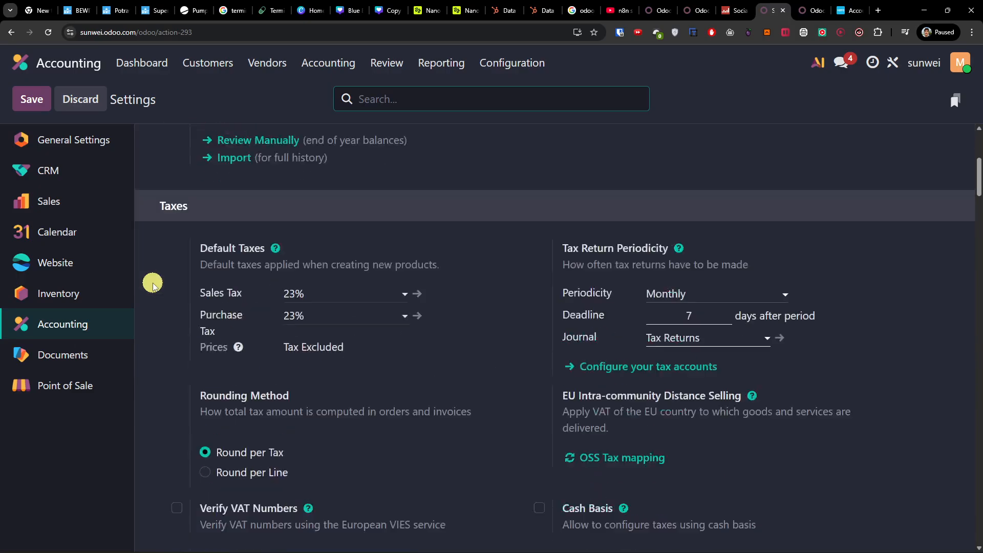
scroll(158, 281, down, 13)
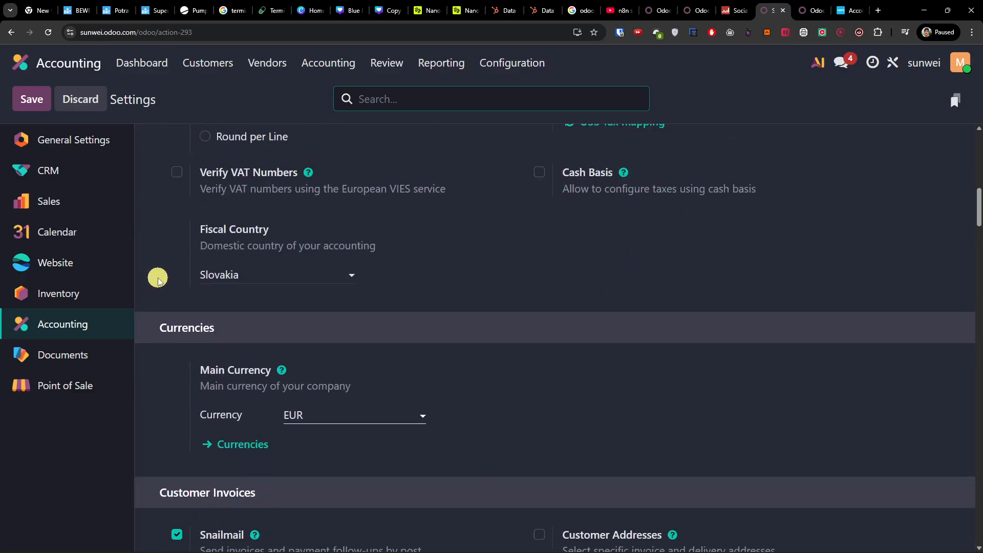
scroll(158, 280, down, 11)
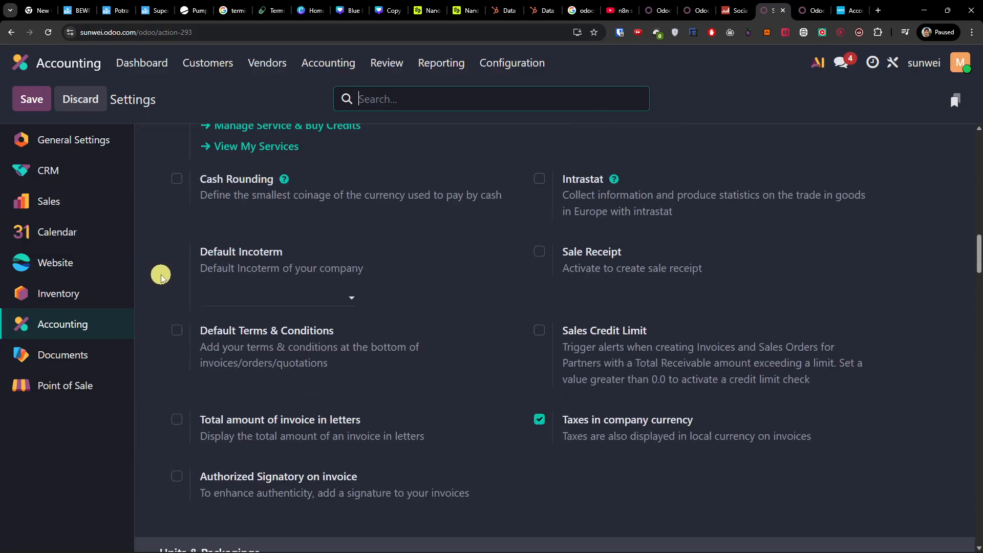
scroll(161, 276, down, 1)
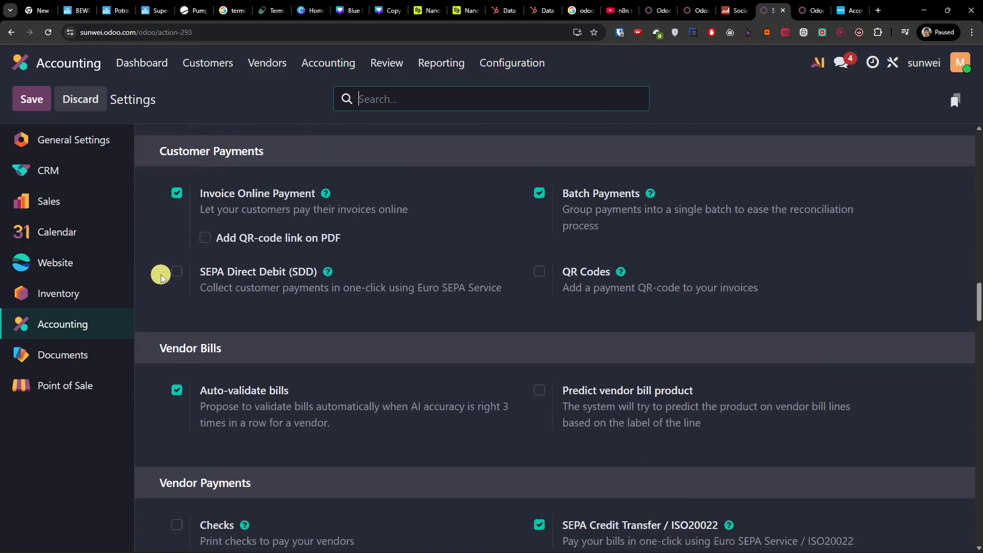
scroll(161, 276, up, 1)
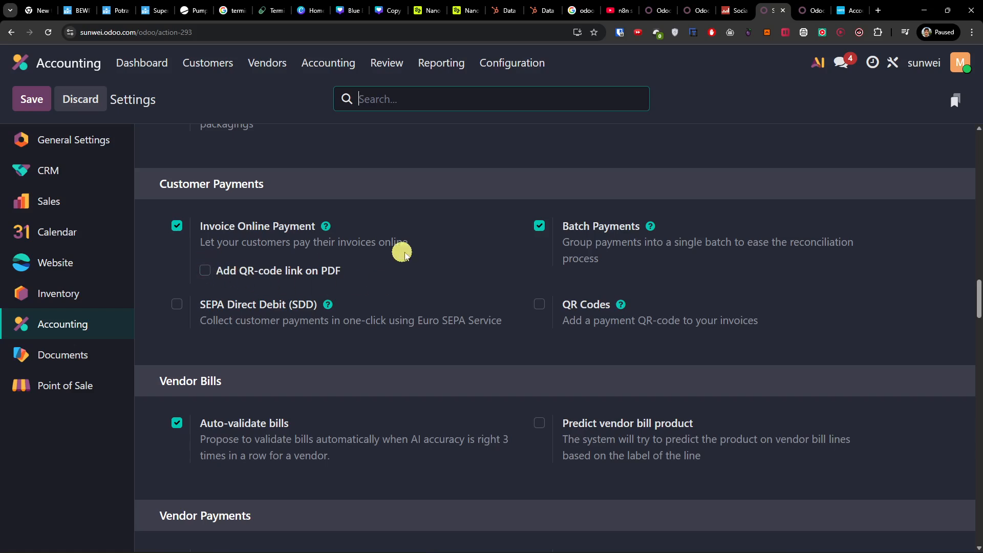
click(207, 272)
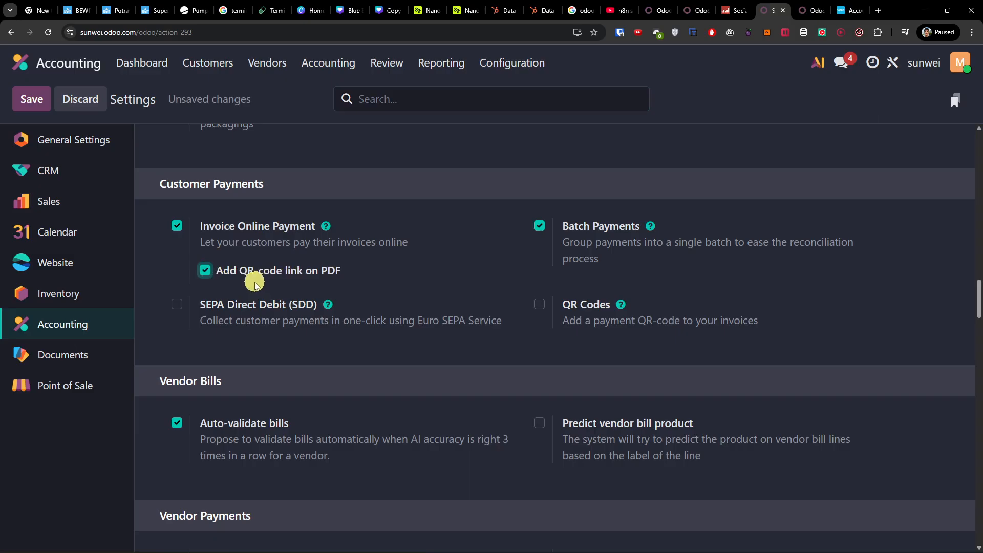
click(539, 304)
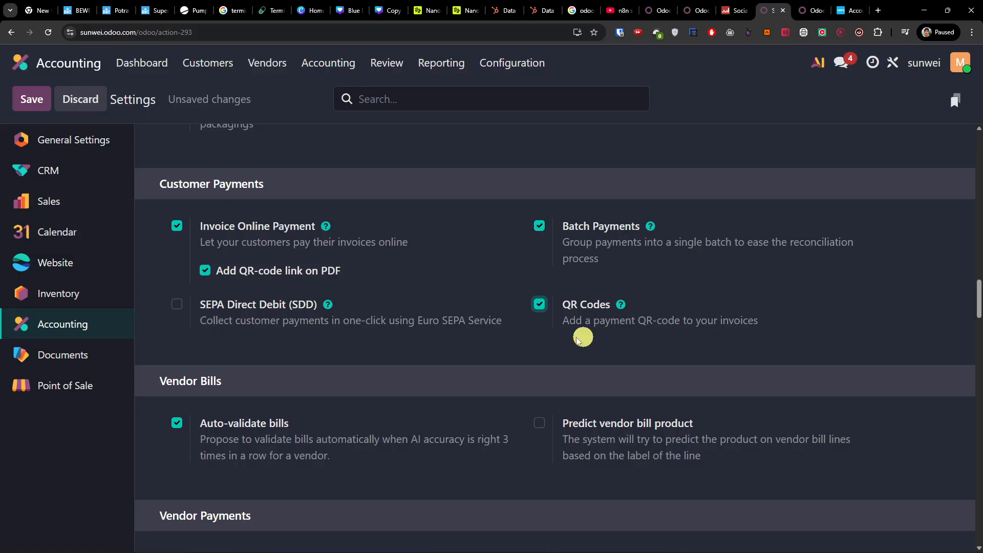
Step: Look through the remaining accounting settings, including vendor payments, digitization, default accounts and inventory valuation
scroll(582, 334, down, 4)
scroll(522, 272, down, 2)
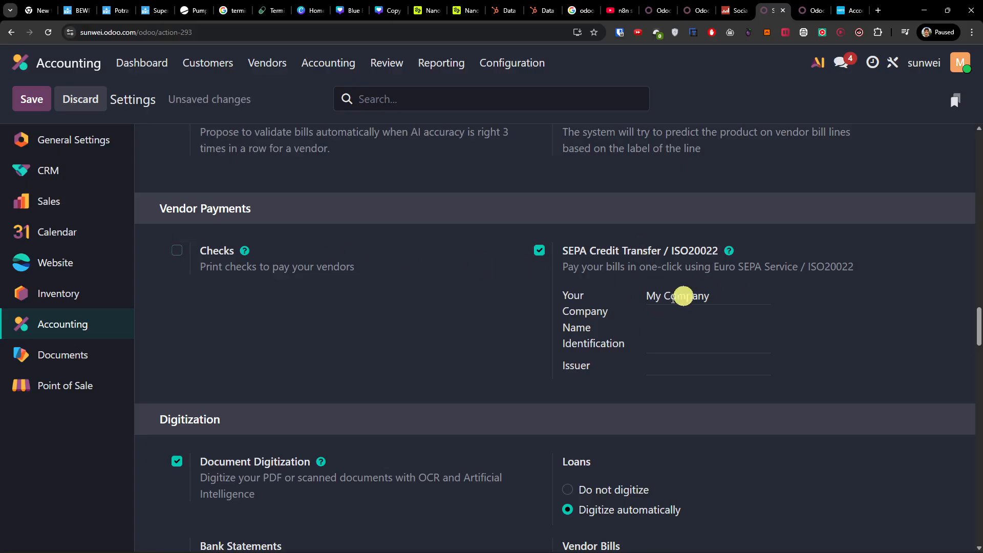
scroll(645, 304, down, 2)
scroll(646, 306, up, 1)
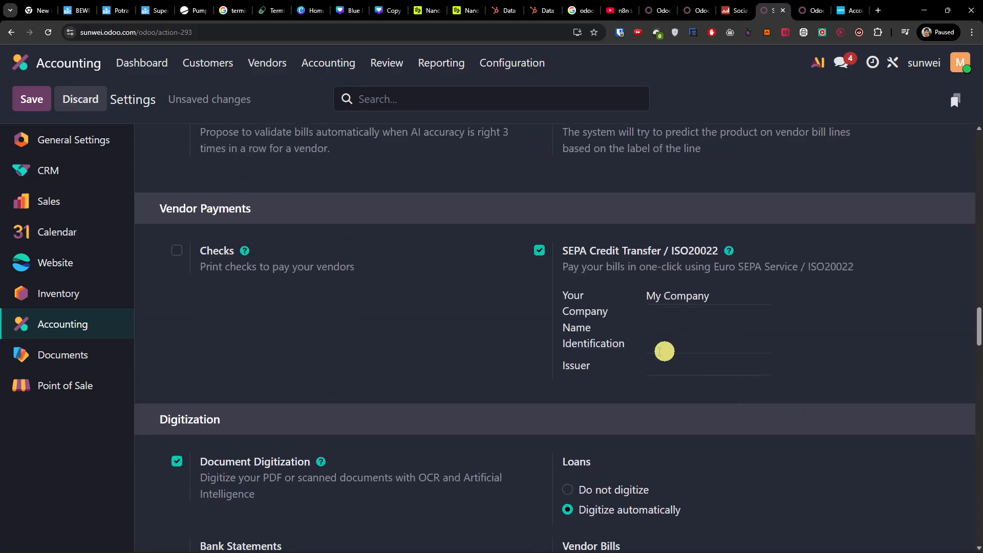
scroll(659, 371, down, 1)
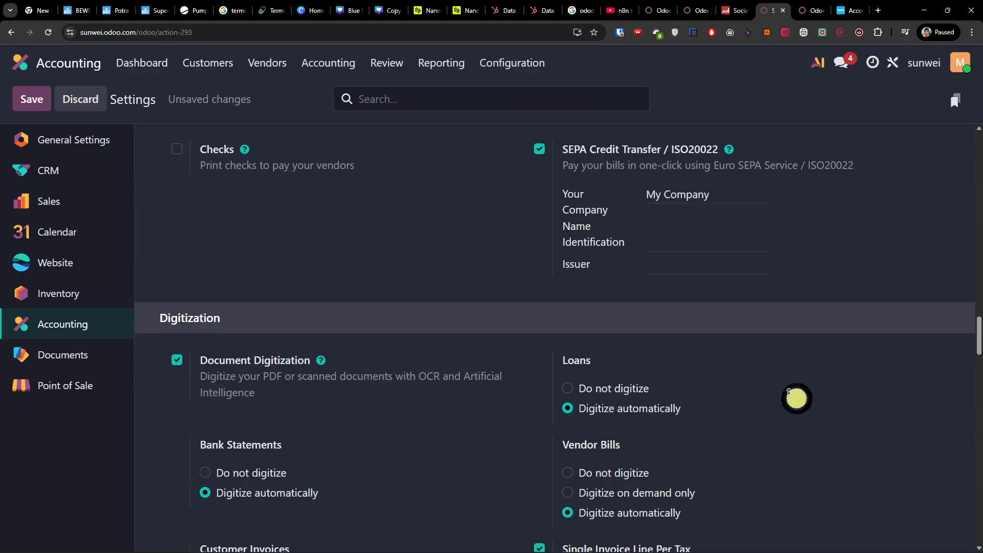
scroll(691, 331, up, 1)
scroll(691, 333, down, 8)
scroll(692, 333, down, 8)
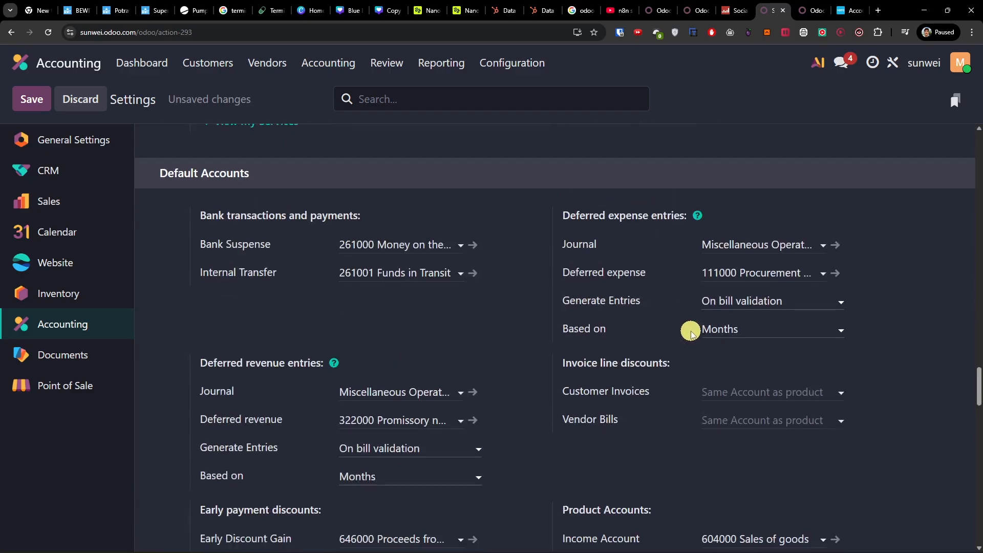
scroll(689, 333, down, 2)
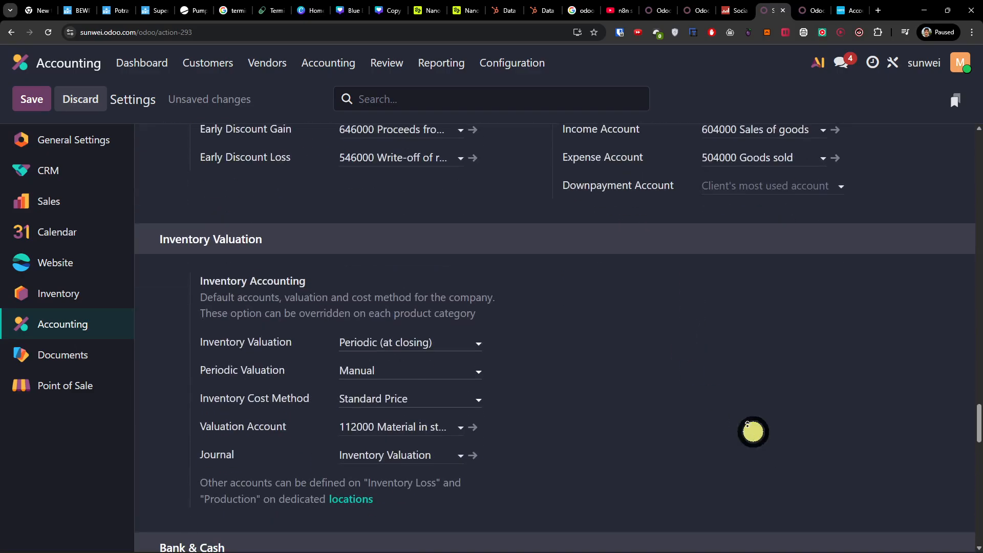
scroll(538, 244, up, 20)
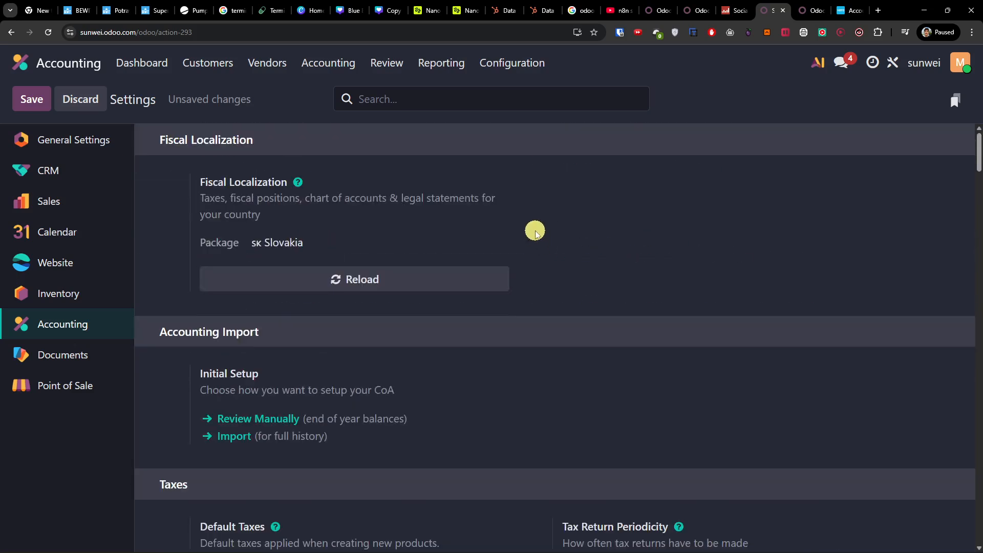